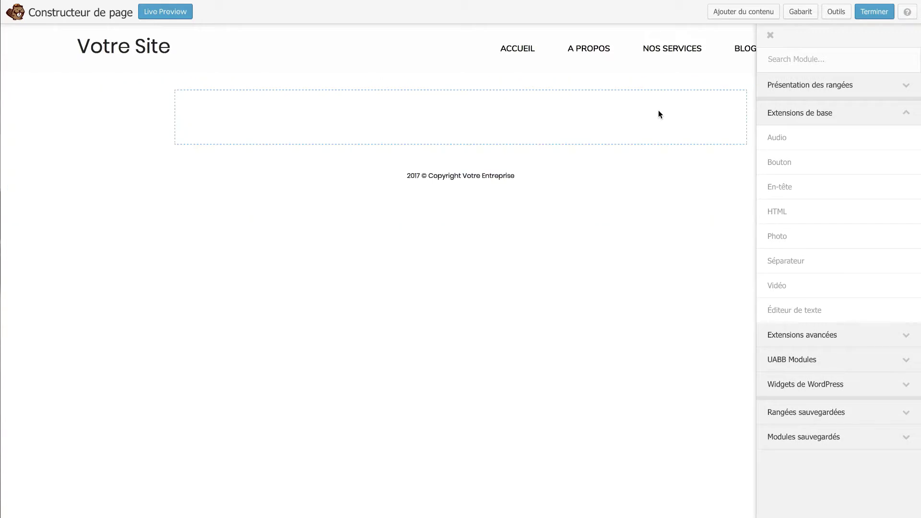
Step: Set the empty row's width to full width (Pleine largeur) in its row settings
{"action": "mouse_move", "coordinate": [494, 111]}
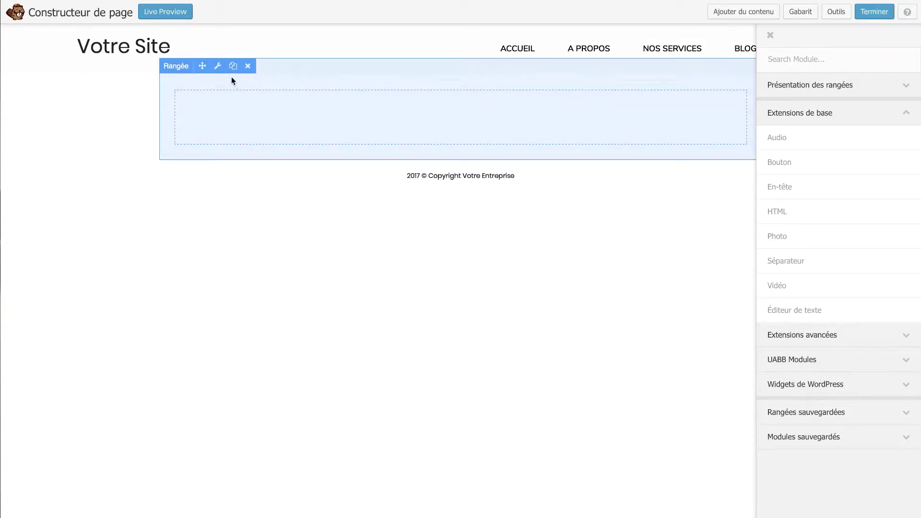
{"action": "left_click", "coordinate": [218, 67]}
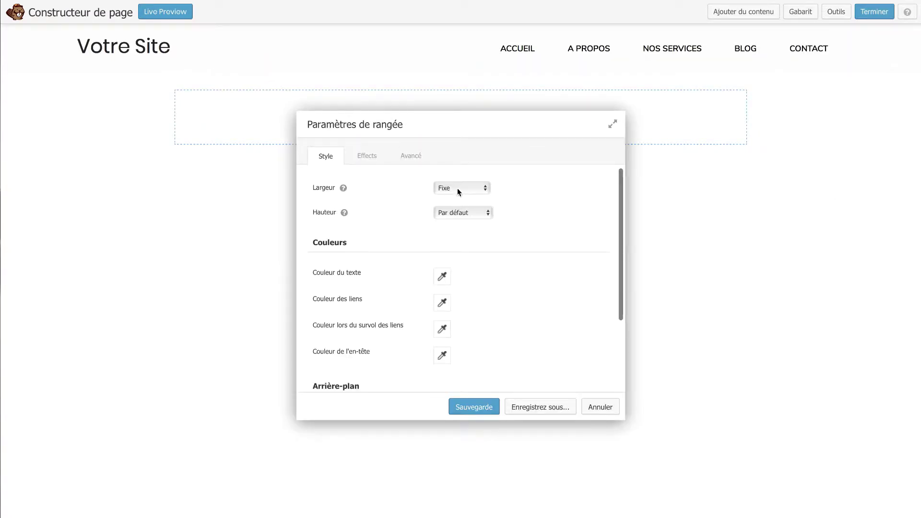
{"action": "left_click", "coordinate": [457, 188]}
{"action": "left_click", "coordinate": [457, 201]}
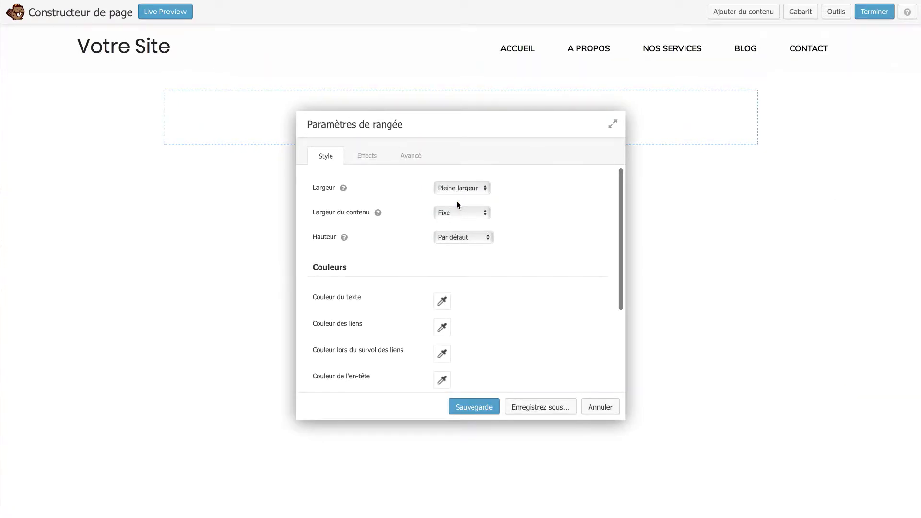
Step: Give the row a photo background using pexels-photo.jpg, the man holding a camera, from the media library
{"action": "scroll", "coordinate": [477, 342], "scroll_direction": "down", "scroll_amount": 2}
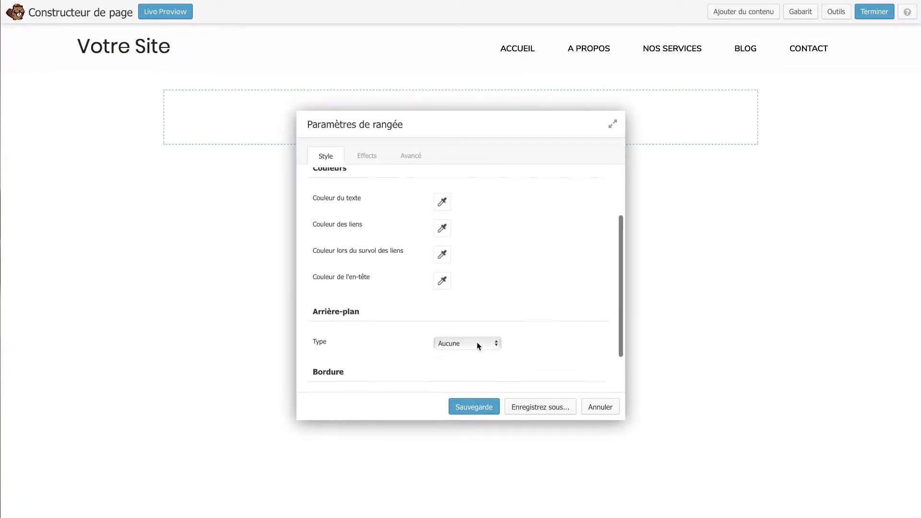
{"action": "scroll", "coordinate": [477, 341], "scroll_direction": "down", "scroll_amount": 1}
{"action": "left_click", "coordinate": [464, 310]}
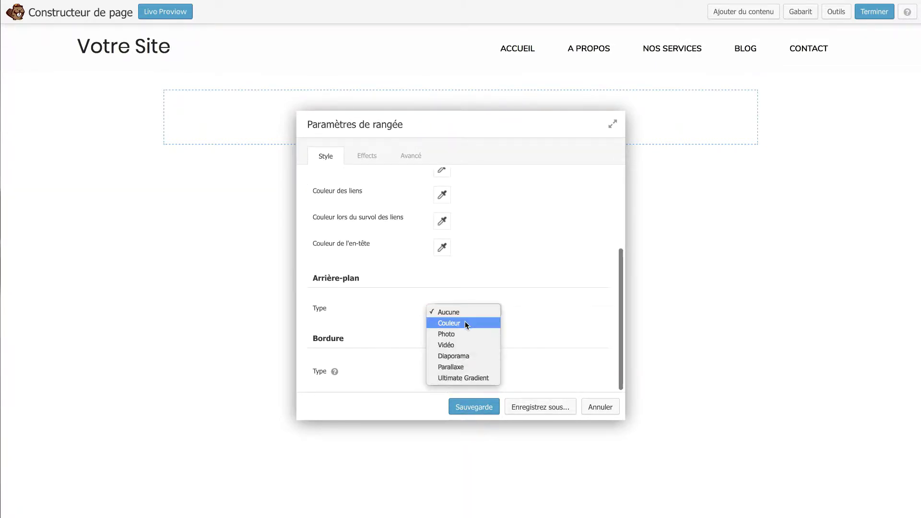
{"action": "left_click", "coordinate": [466, 333]}
{"action": "scroll", "coordinate": [465, 332], "scroll_direction": "down", "scroll_amount": 1}
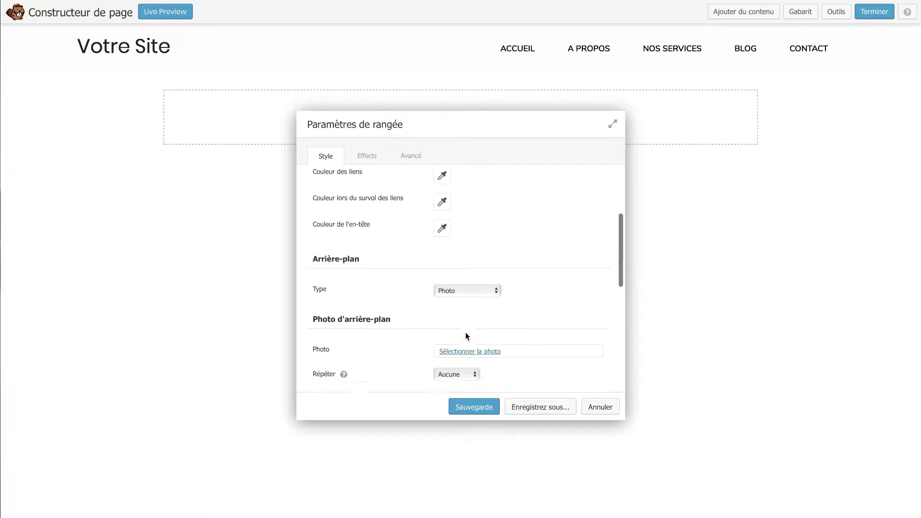
{"action": "scroll", "coordinate": [465, 333], "scroll_direction": "down", "scroll_amount": 5}
{"action": "left_click", "coordinate": [461, 248]}
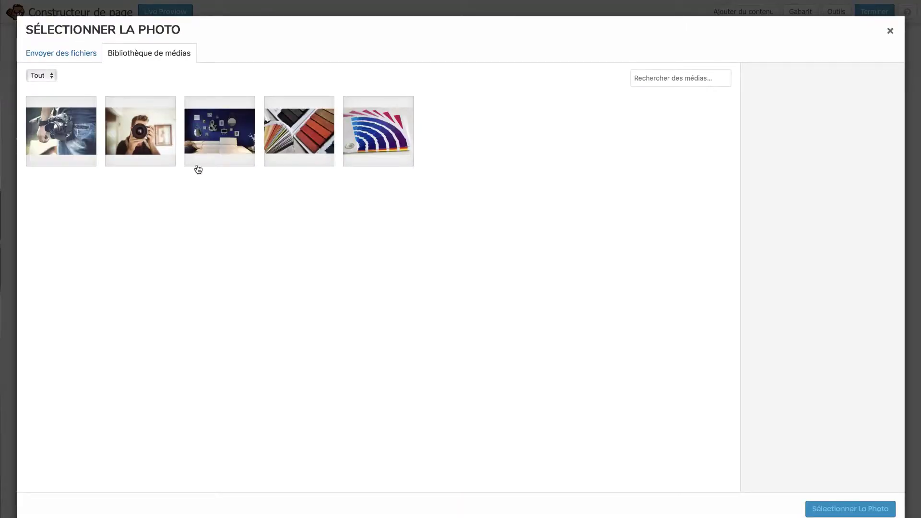
{"action": "left_click", "coordinate": [151, 136]}
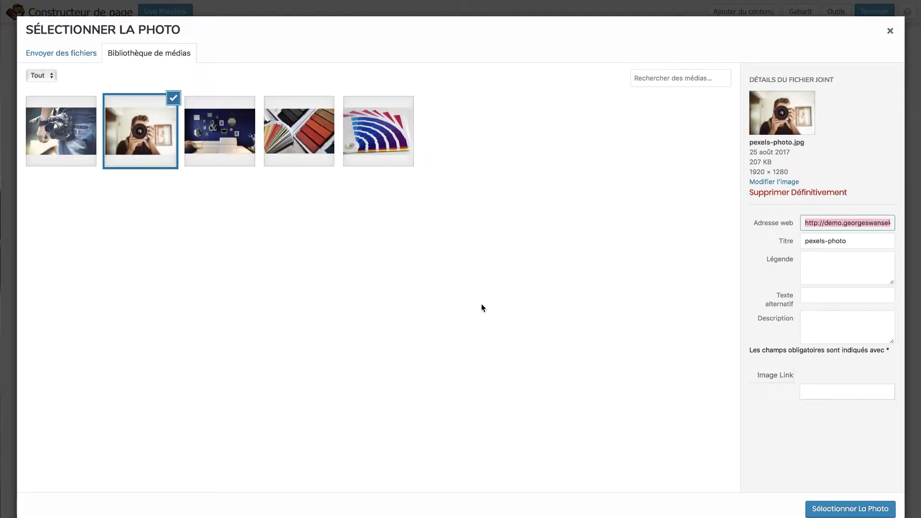
{"action": "left_click", "coordinate": [837, 509]}
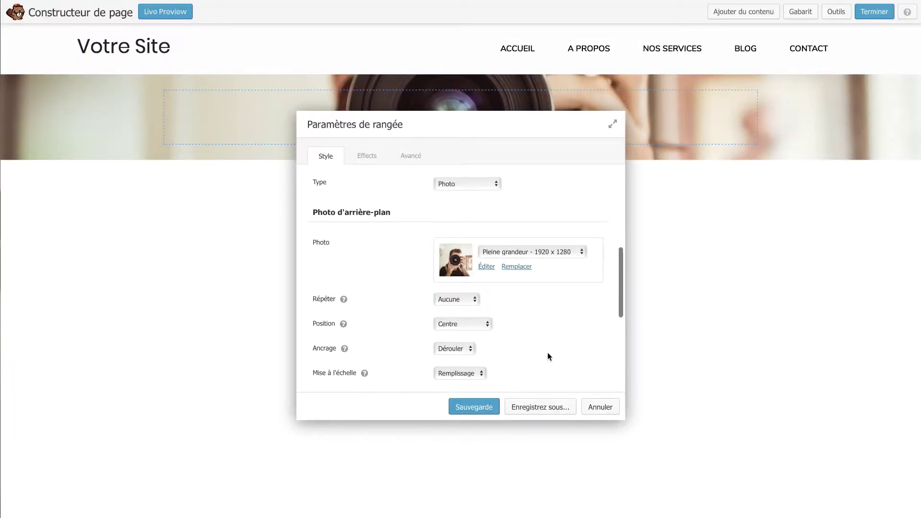
Step: Set the row's background overlay colour to the saved favourite blue #006ebc and save the row settings
{"action": "scroll", "coordinate": [548, 352], "scroll_direction": "down", "scroll_amount": 4}
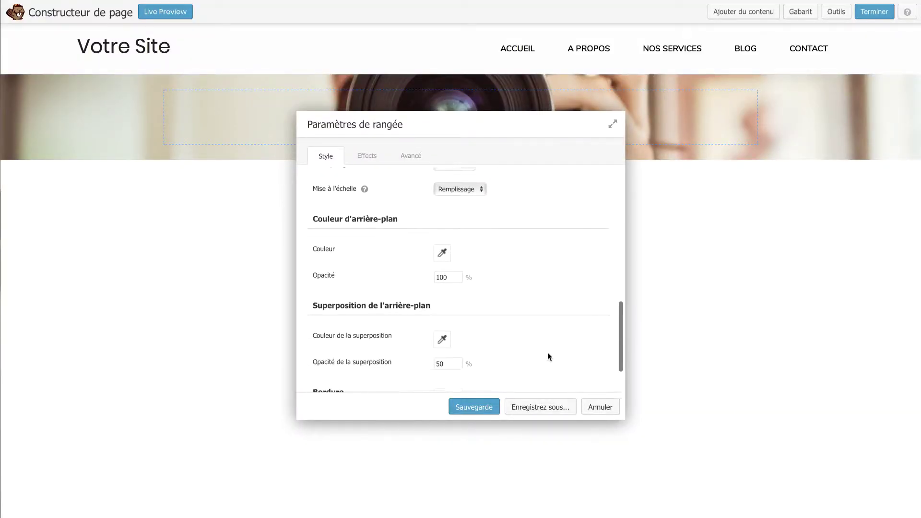
{"action": "scroll", "coordinate": [548, 356], "scroll_direction": "down", "scroll_amount": 1}
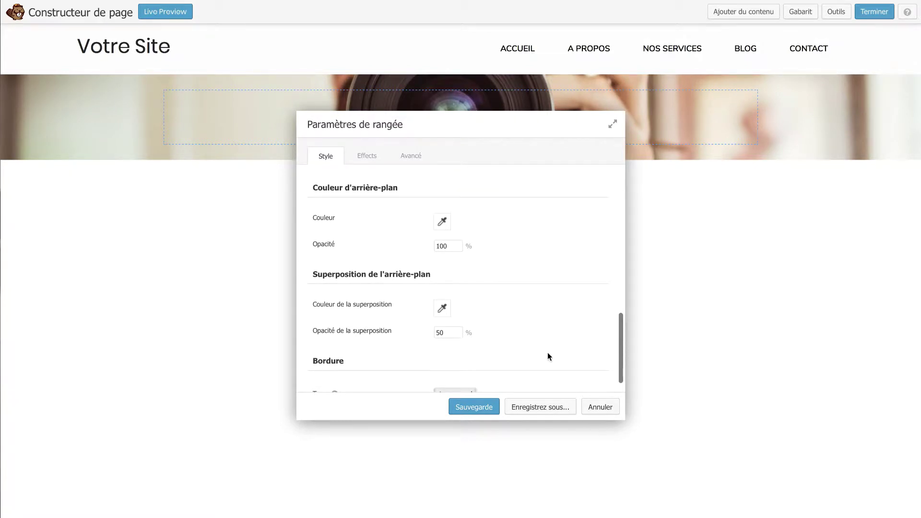
{"action": "left_click", "coordinate": [442, 310]}
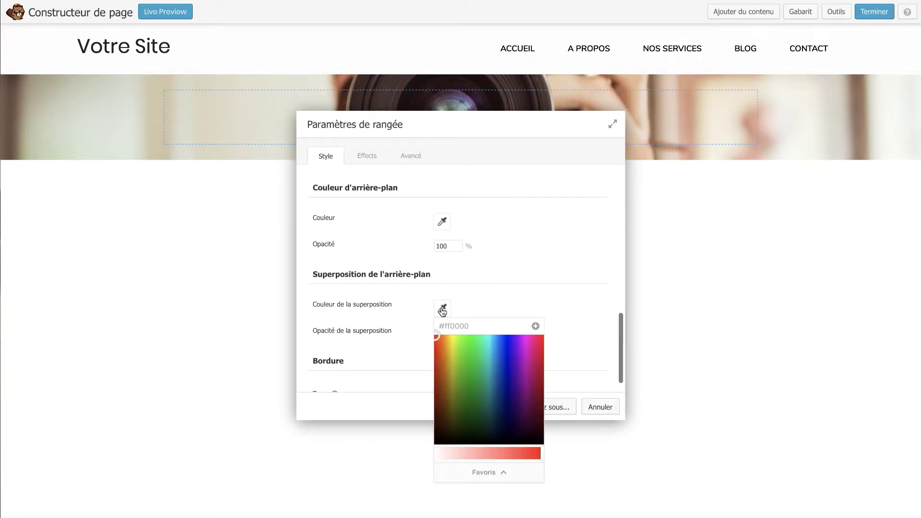
{"action": "left_click_drag", "start_coordinate": [437, 336], "coordinate": [495, 352]}
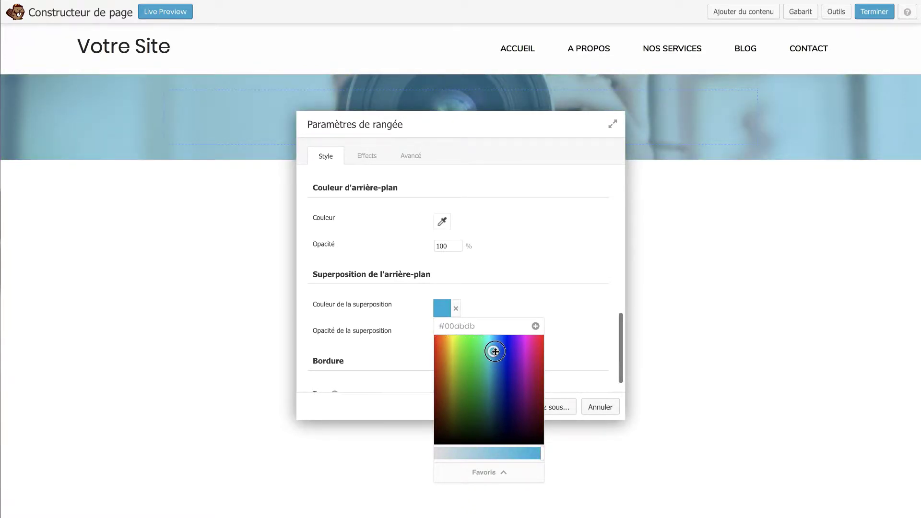
{"action": "left_click", "coordinate": [485, 472]}
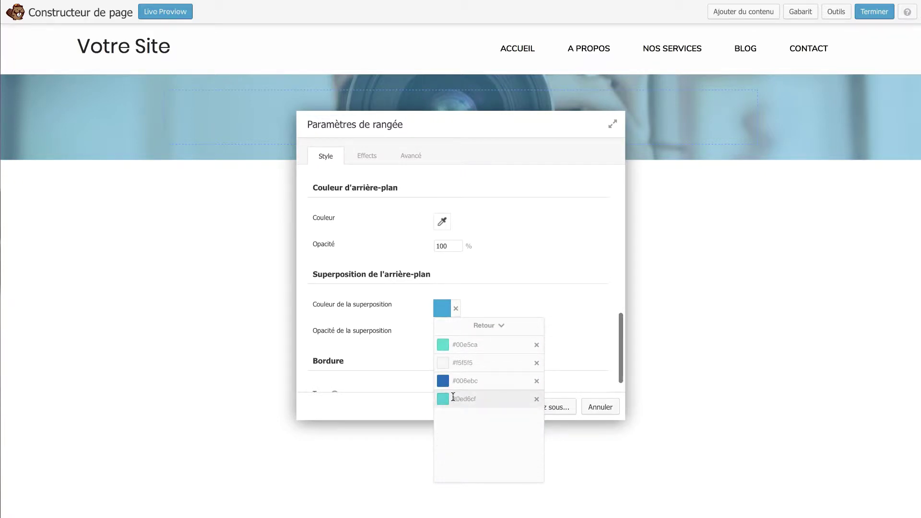
{"action": "left_click", "coordinate": [446, 381]}
{"action": "left_click", "coordinate": [506, 295]}
{"action": "scroll", "coordinate": [506, 295], "scroll_direction": "down", "scroll_amount": 1}
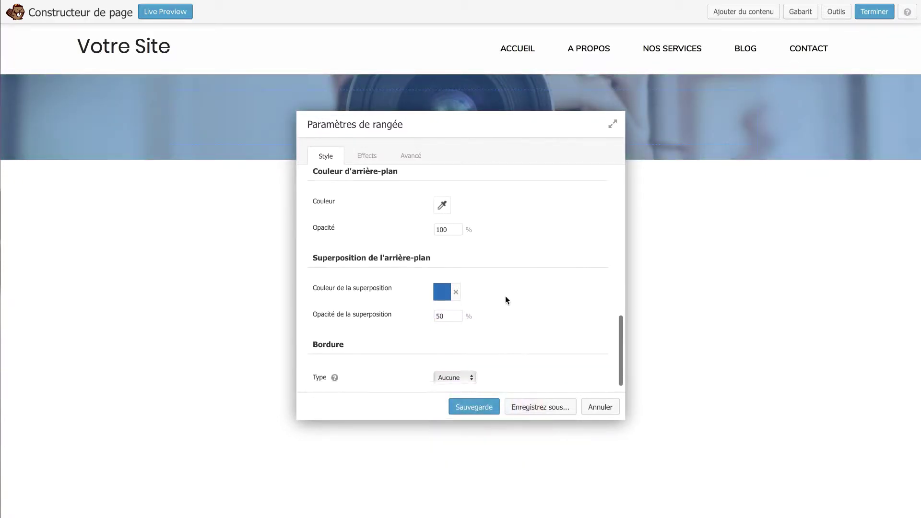
{"action": "left_click", "coordinate": [473, 409]}
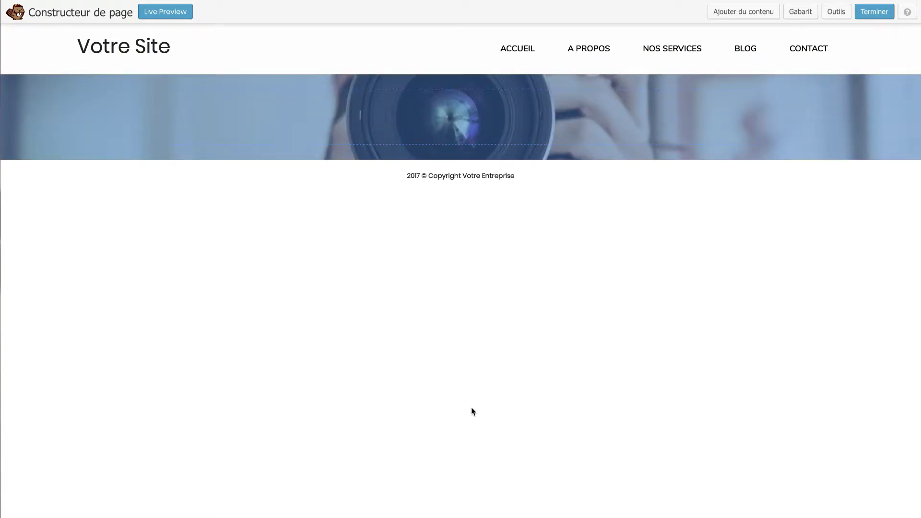
Step: Add a heading module (En-tête) inside the column of the photo row
{"action": "mouse_move", "coordinate": [455, 147]}
{"action": "mouse_move", "coordinate": [453, 123]}
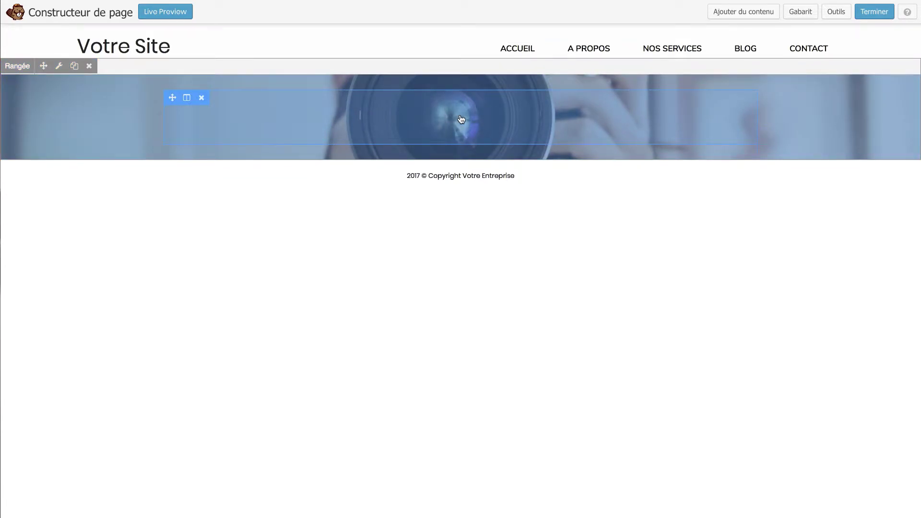
{"action": "left_click", "coordinate": [728, 13]}
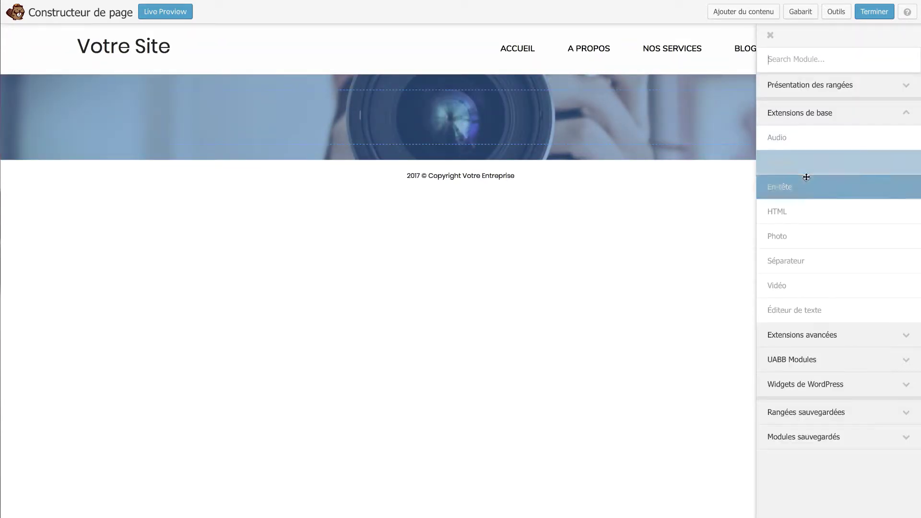
{"action": "left_click_drag", "start_coordinate": [840, 187], "coordinate": [554, 133]}
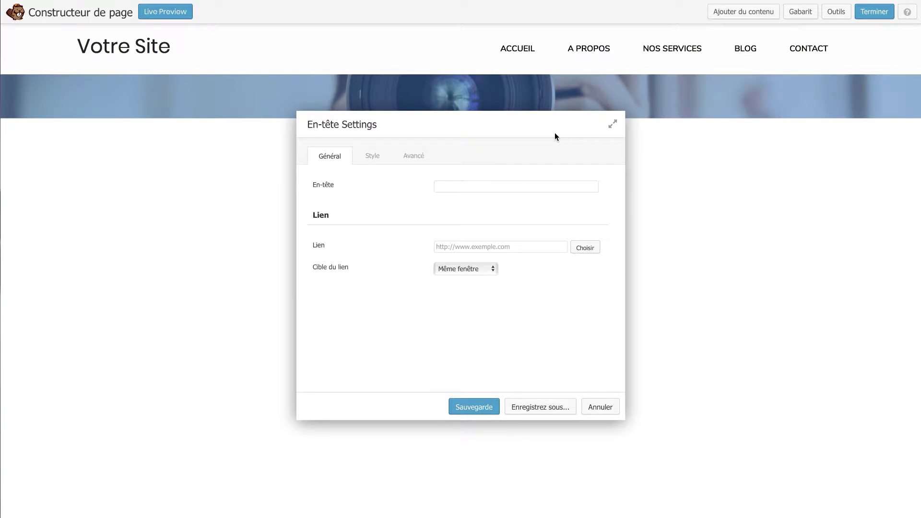
Step: Copy the line "Des images qui vont faire saliver vos amis !" from the text document into the heading text
{"action": "left_click", "coordinate": [27, 361]}
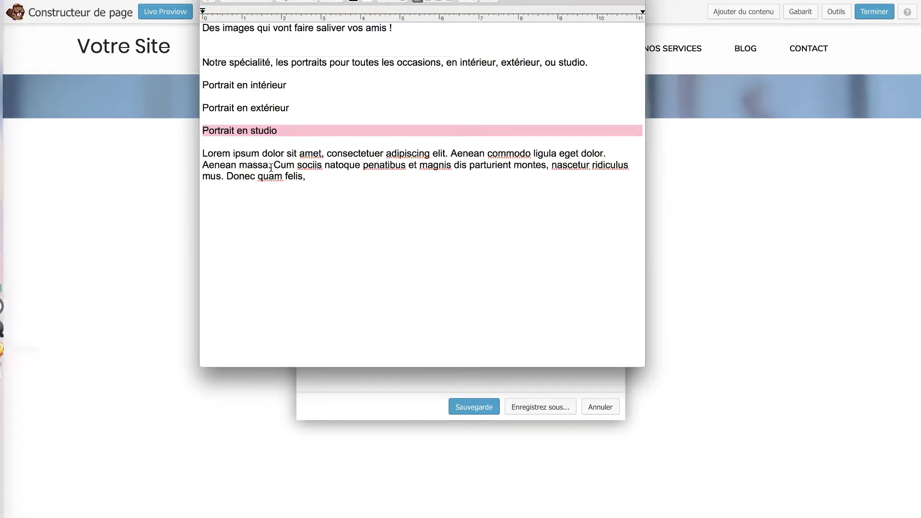
{"action": "triple_click", "coordinate": [327, 35]}
{"action": "triple_click", "coordinate": [326, 29]}
{"action": "key", "text": "super+c"}
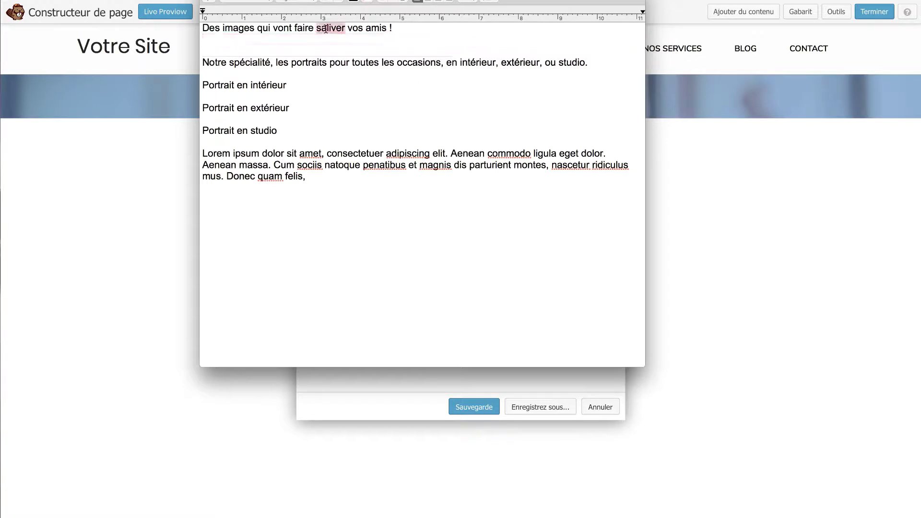
{"action": "left_click", "coordinate": [400, 379]}
{"action": "left_click", "coordinate": [449, 190]}
{"action": "key", "text": "super+v"}
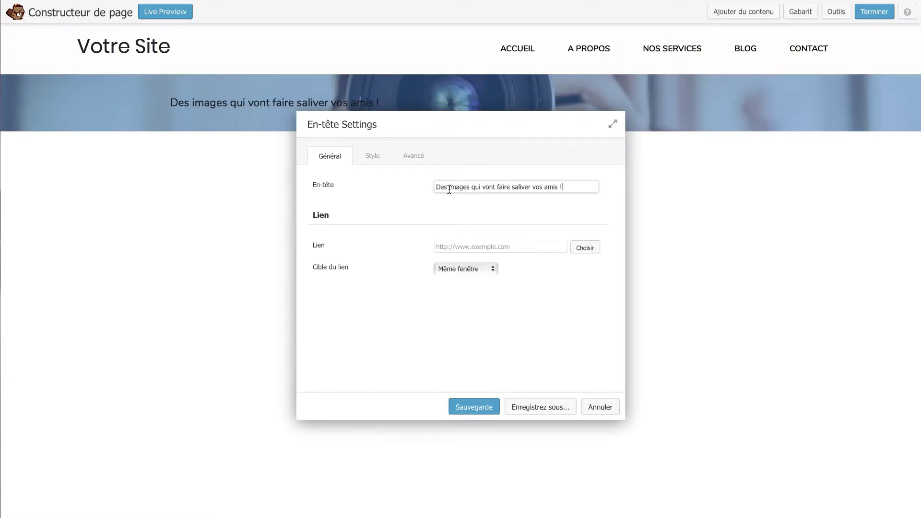
Step: Move the heading settings dialog off the heading preview and set the heading's text colour to white, #ffffff
{"action": "left_click", "coordinate": [374, 160]}
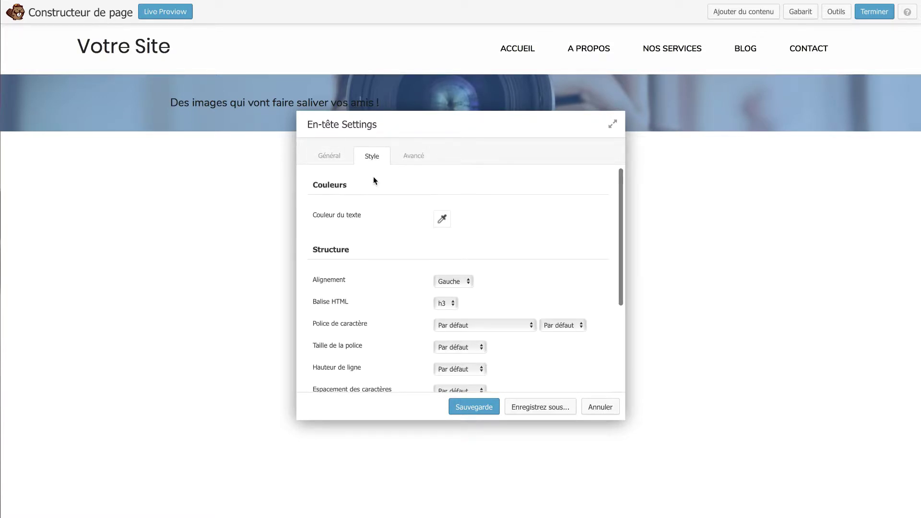
{"action": "left_click_drag", "start_coordinate": [426, 119], "coordinate": [715, 69]}
{"action": "left_click", "coordinate": [703, 176]}
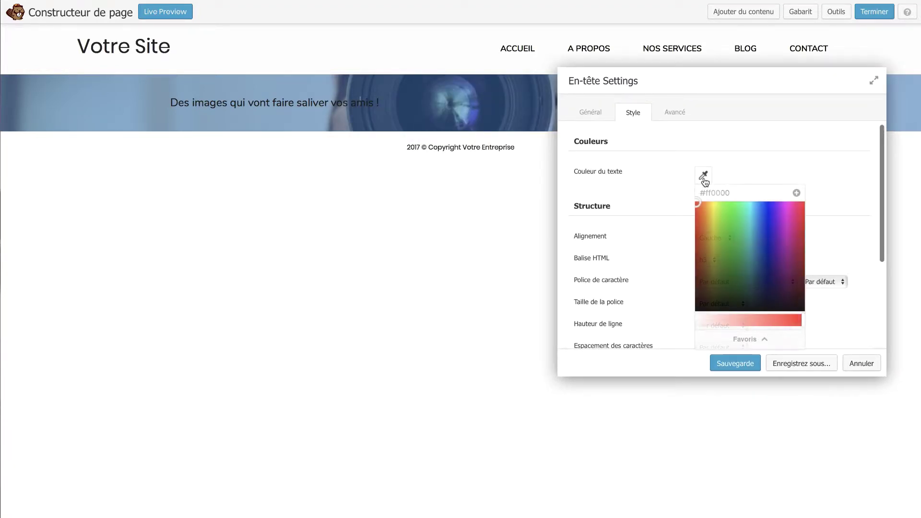
{"action": "double_click", "coordinate": [717, 193]}
{"action": "type", "text": "ffffff"}
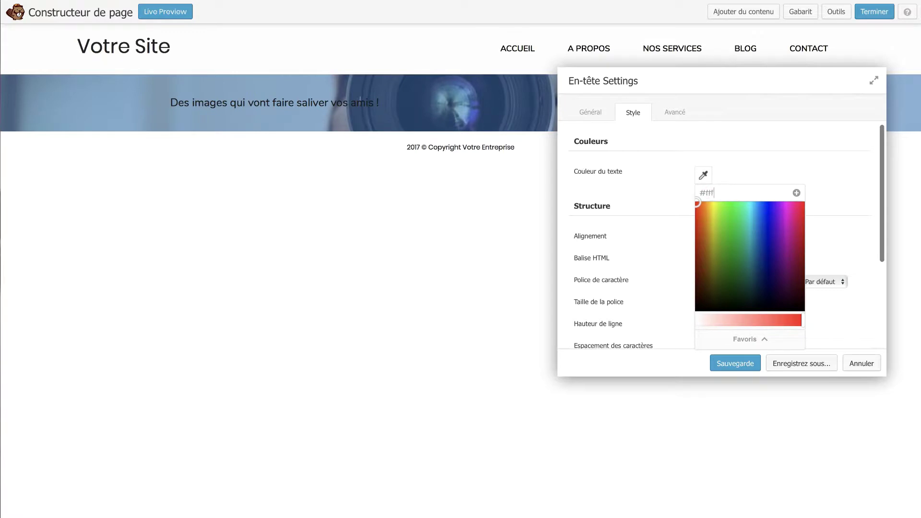
{"action": "left_click", "coordinate": [747, 162]}
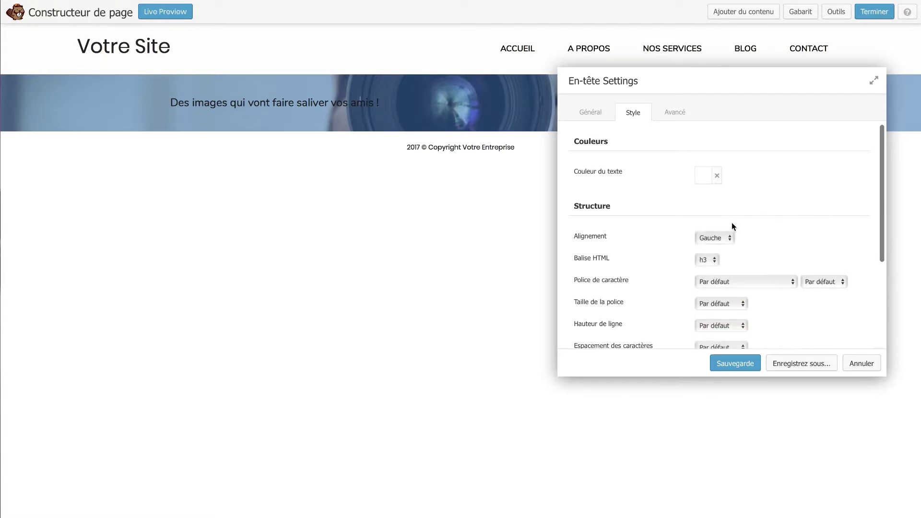
Step: Set the heading's font to Arial, Bold 700, with a custom font size of 50 px
{"action": "left_click", "coordinate": [721, 283]}
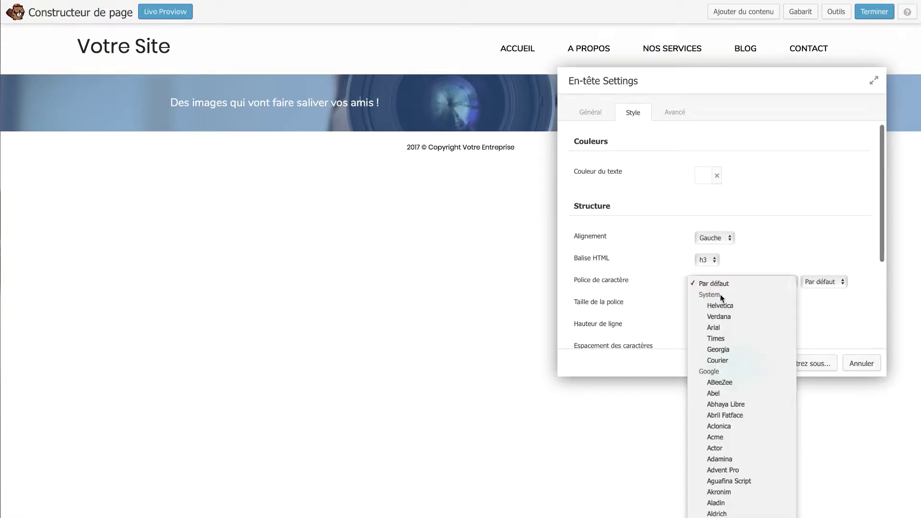
{"action": "left_click", "coordinate": [722, 327]}
{"action": "left_click", "coordinate": [816, 282]}
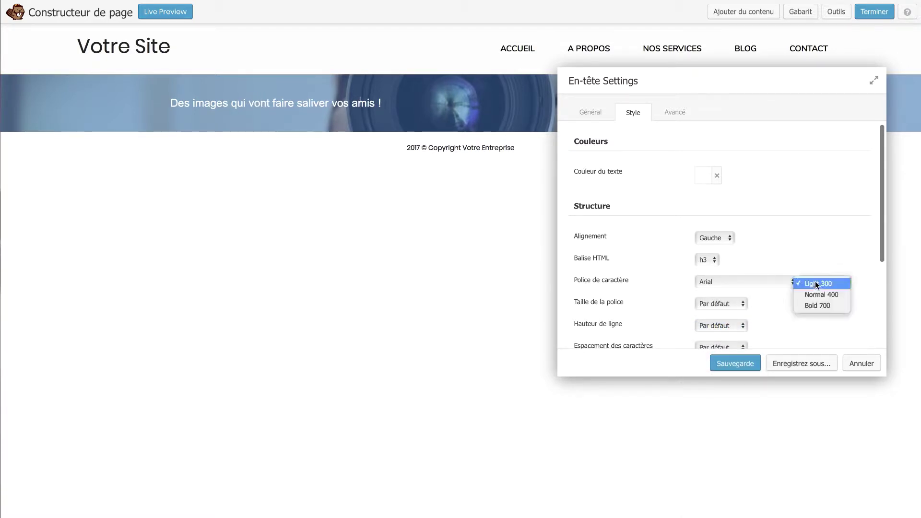
{"action": "left_click", "coordinate": [819, 307]}
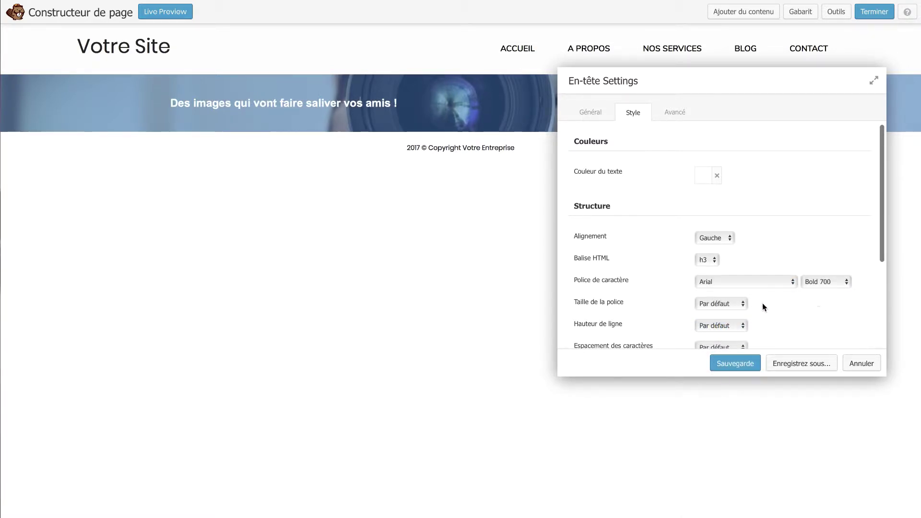
{"action": "left_click", "coordinate": [735, 302]}
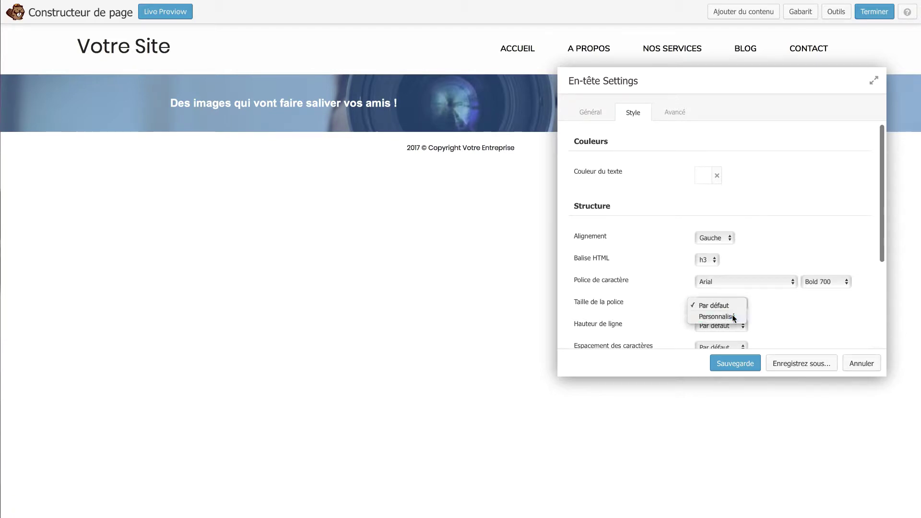
{"action": "left_click", "coordinate": [718, 317]}
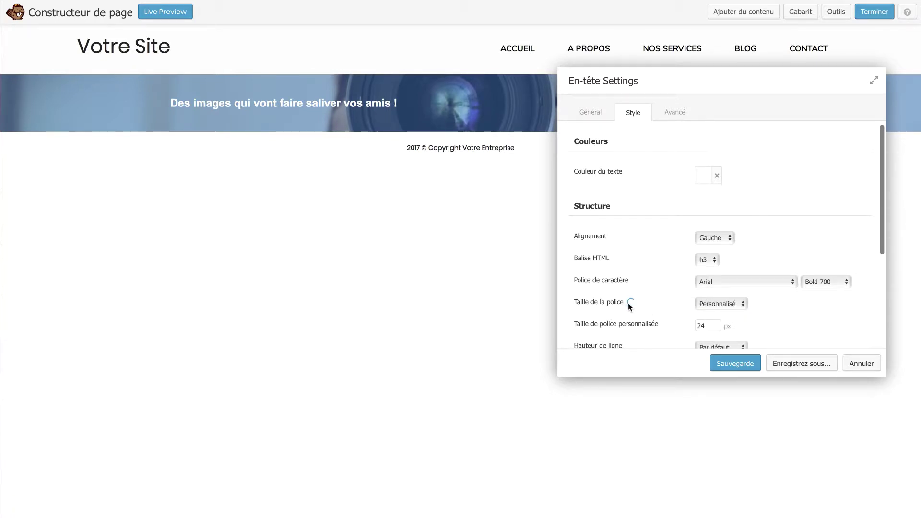
{"action": "double_click", "coordinate": [712, 326]}
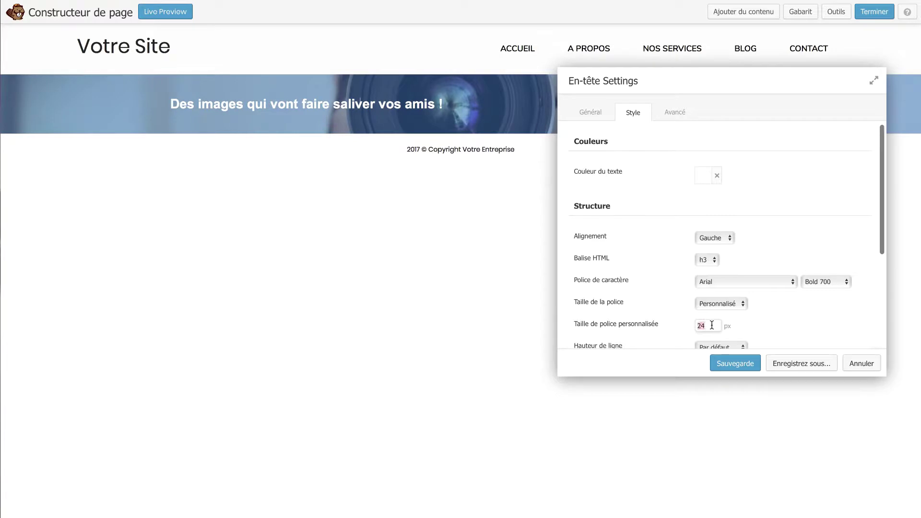
{"action": "type", "text": "50"}
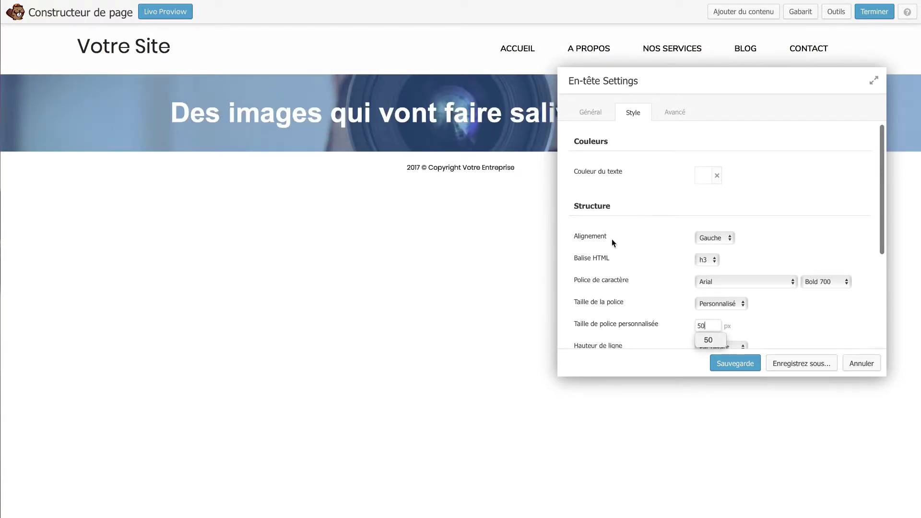
Step: Centre-align the heading and save its settings
{"action": "left_click", "coordinate": [711, 239]}
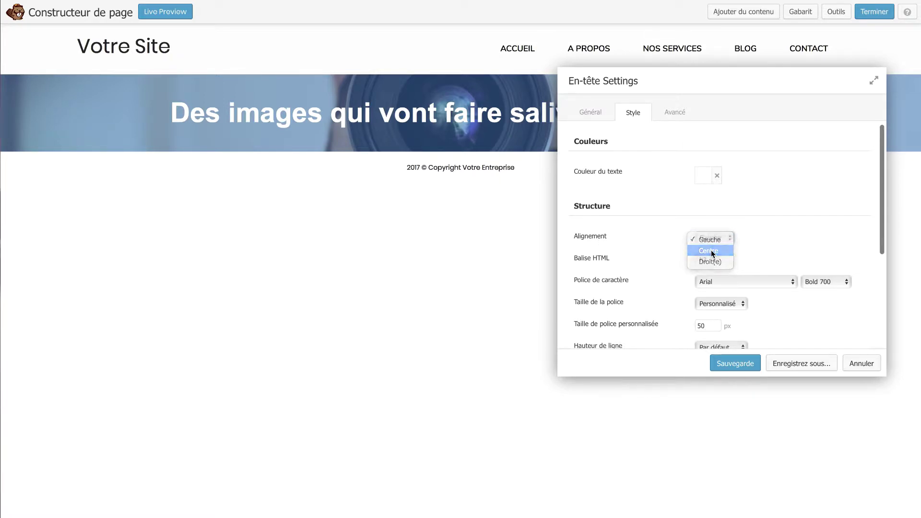
{"action": "left_click", "coordinate": [711, 251]}
{"action": "left_click", "coordinate": [735, 364]}
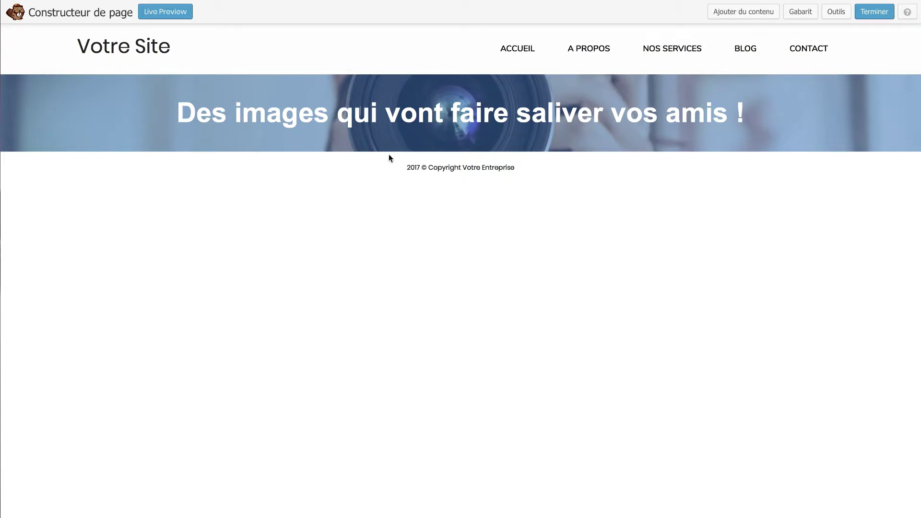
Step: Duplicate the banner heading and replace the copy's text with "Notre spécialité, les portraits pour toutes les occasions, en intérieur, extérieur, ou studio." from the text document
{"action": "mouse_move", "coordinate": [496, 139]}
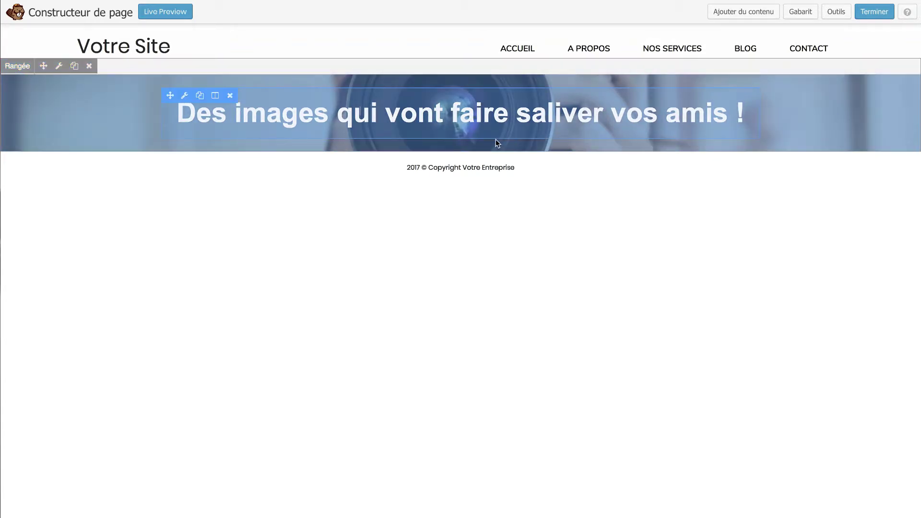
{"action": "left_click", "coordinate": [200, 96]}
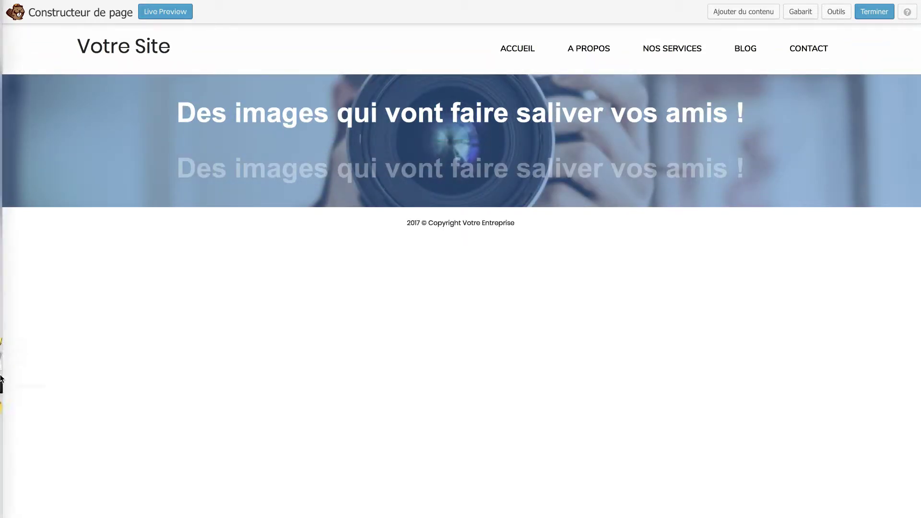
{"action": "left_click", "coordinate": [24, 361]}
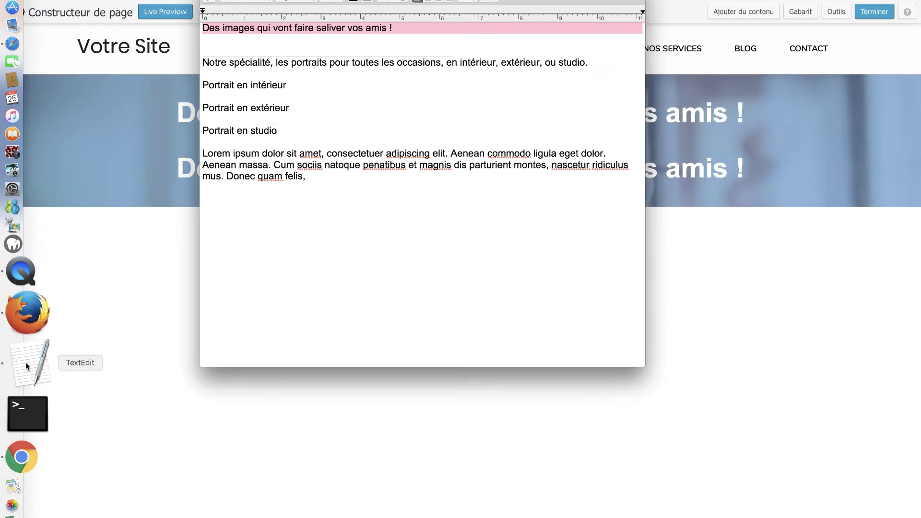
{"action": "triple_click", "coordinate": [312, 61]}
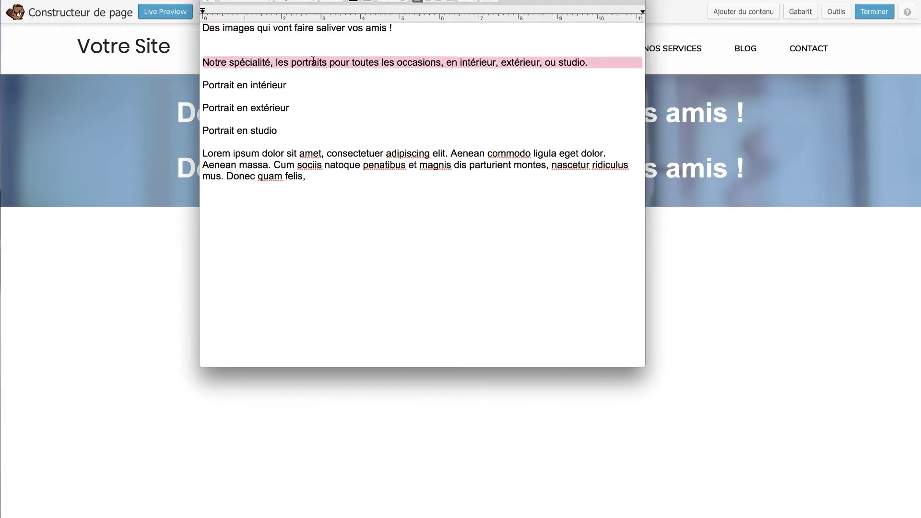
{"action": "left_click", "coordinate": [406, 444]}
{"action": "left_click", "coordinate": [446, 181]}
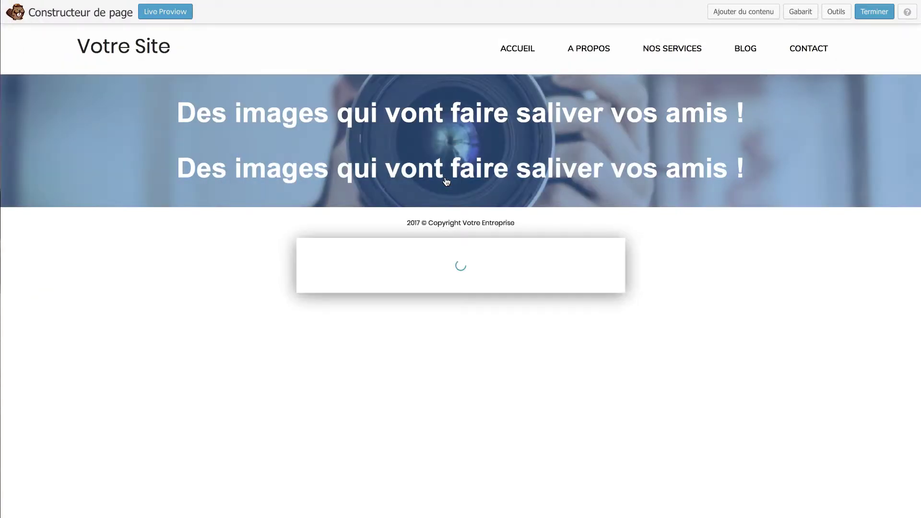
{"action": "left_click", "coordinate": [479, 186]}
{"action": "key", "text": "super+a"}
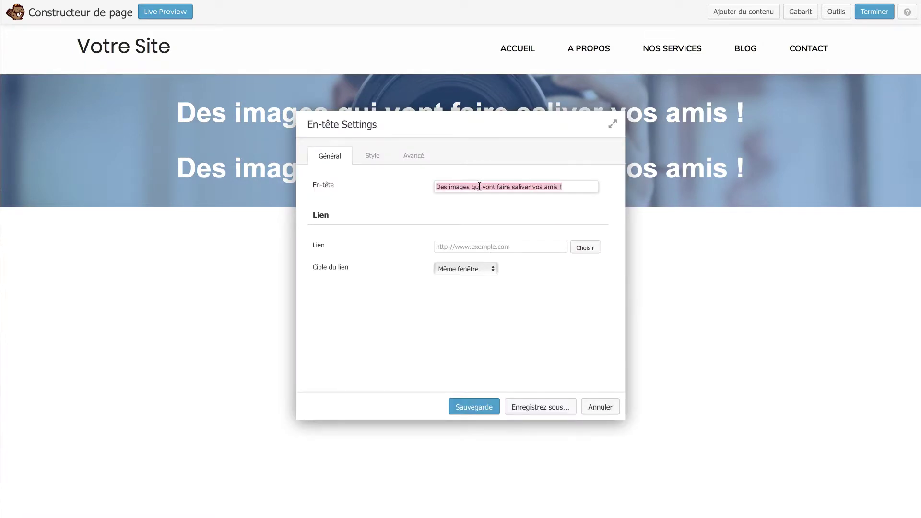
{"action": "key", "text": "super+v"}
Step: Set the second heading's custom font size to 22 px
{"action": "left_click", "coordinate": [372, 156]}
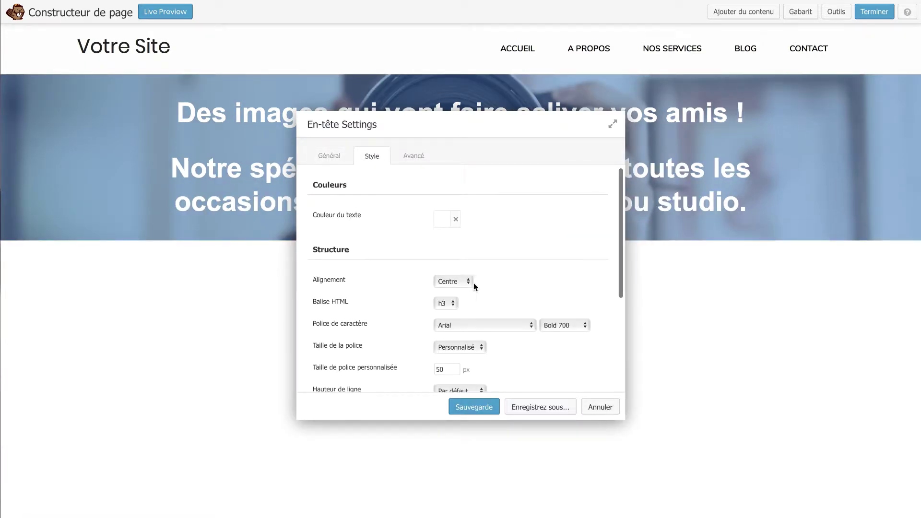
{"action": "double_click", "coordinate": [446, 364]}
{"action": "type", "text": "22"}
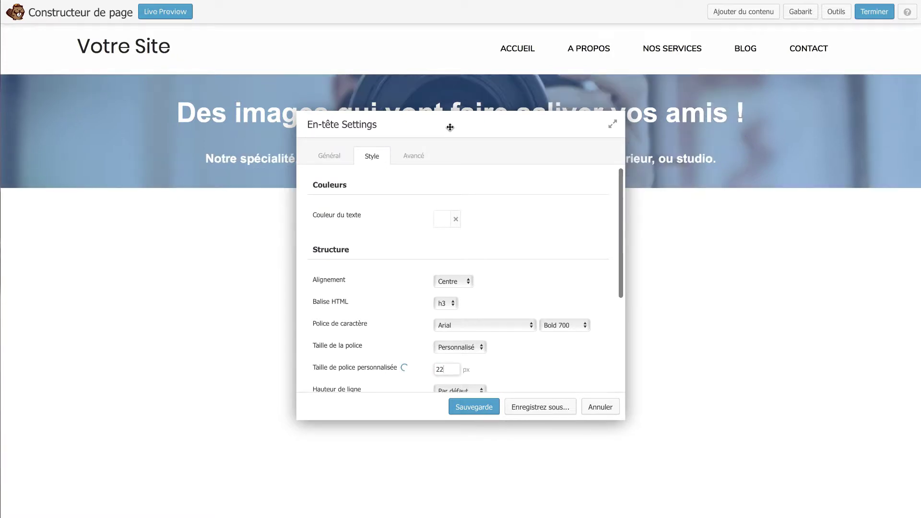
Step: Move the heading settings dialog off the banner preview, set the second heading's text colour to turquoise #04efdc, and save
{"action": "left_click", "coordinate": [453, 127]}
{"action": "left_click_drag", "start_coordinate": [453, 127], "coordinate": [583, 200]}
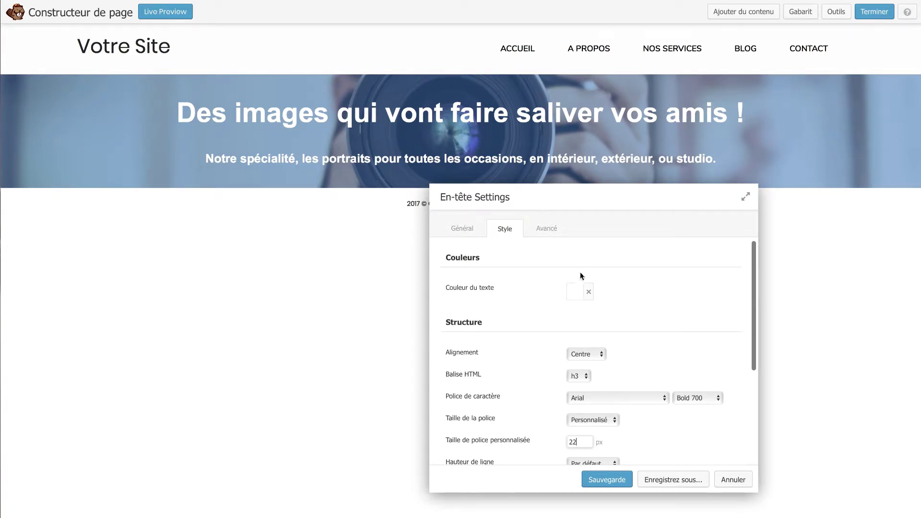
{"action": "left_click", "coordinate": [574, 293]}
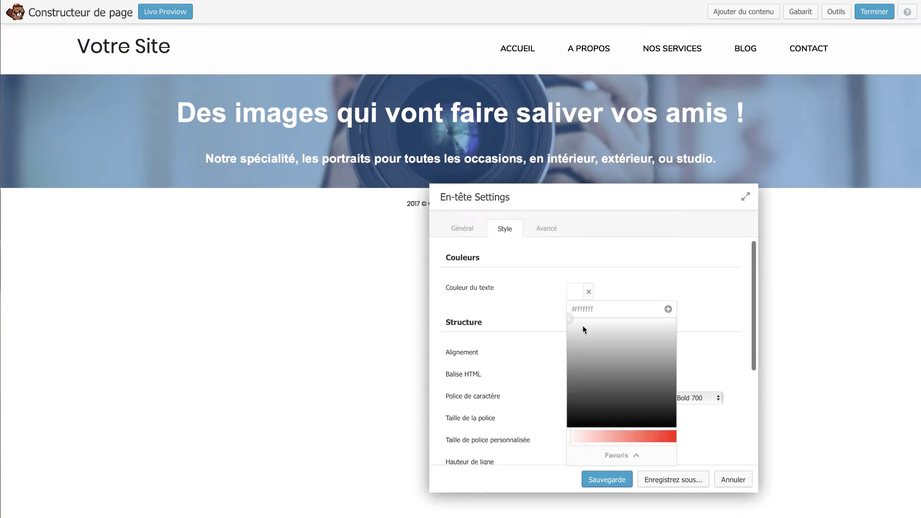
{"action": "left_click", "coordinate": [670, 437]}
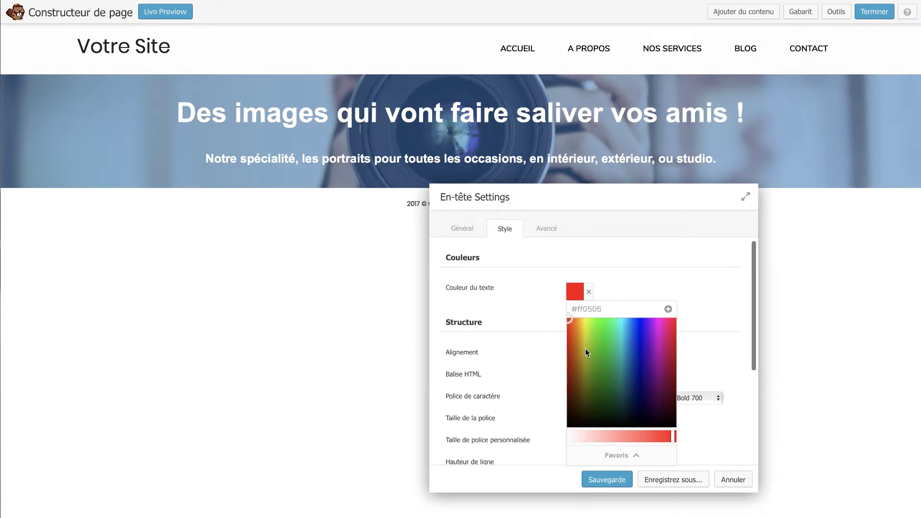
{"action": "left_click_drag", "start_coordinate": [570, 320], "coordinate": [621, 325]}
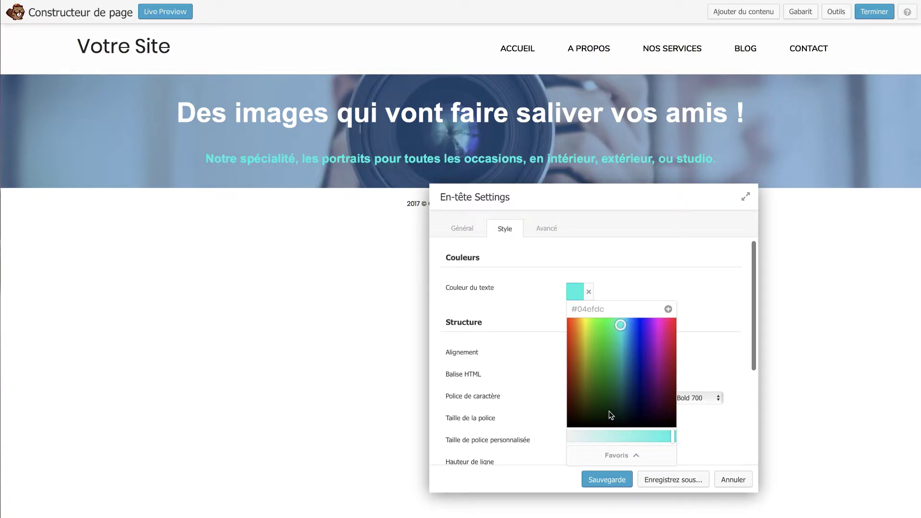
{"action": "left_click", "coordinate": [606, 480]}
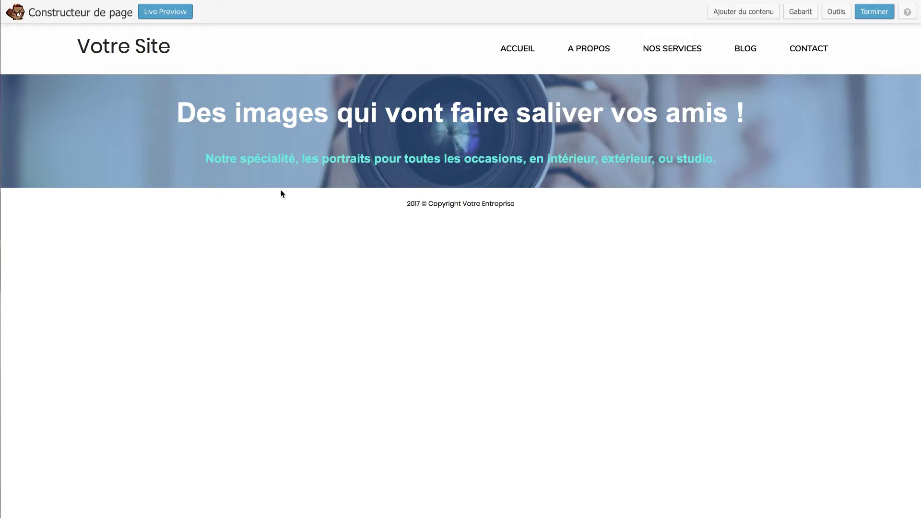
Step: Set the banner row's padding to 150 px at the top and 200 px at the bottom, and save the row settings
{"action": "mouse_move", "coordinate": [281, 179]}
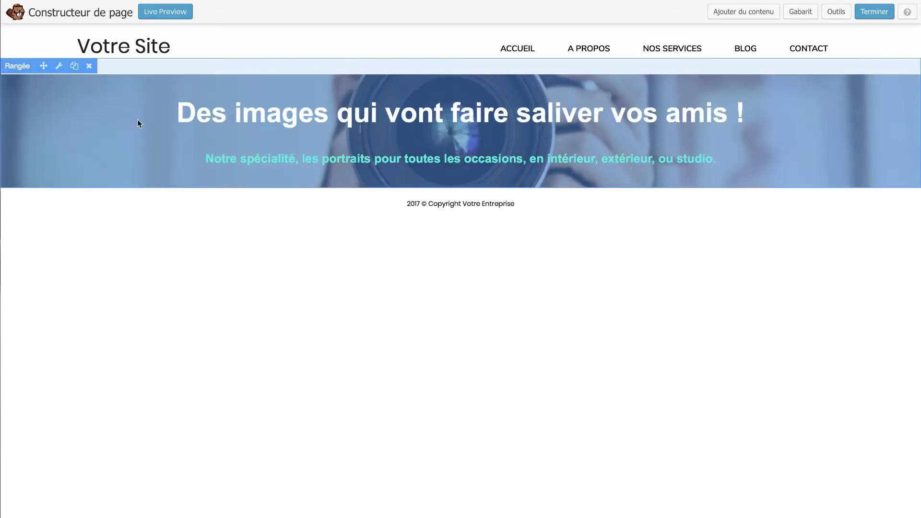
{"action": "left_click", "coordinate": [59, 66]}
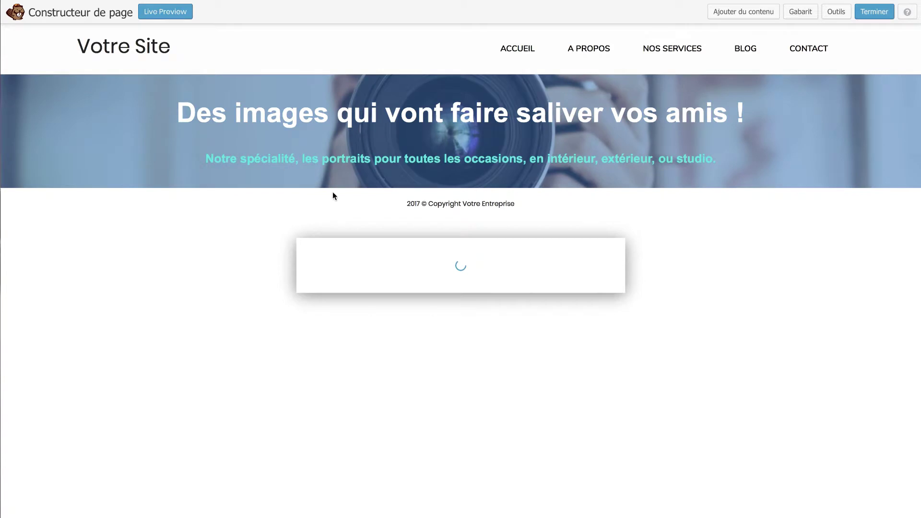
{"action": "left_click_drag", "start_coordinate": [428, 181], "coordinate": [592, 160]}
{"action": "left_click", "coordinate": [579, 191]}
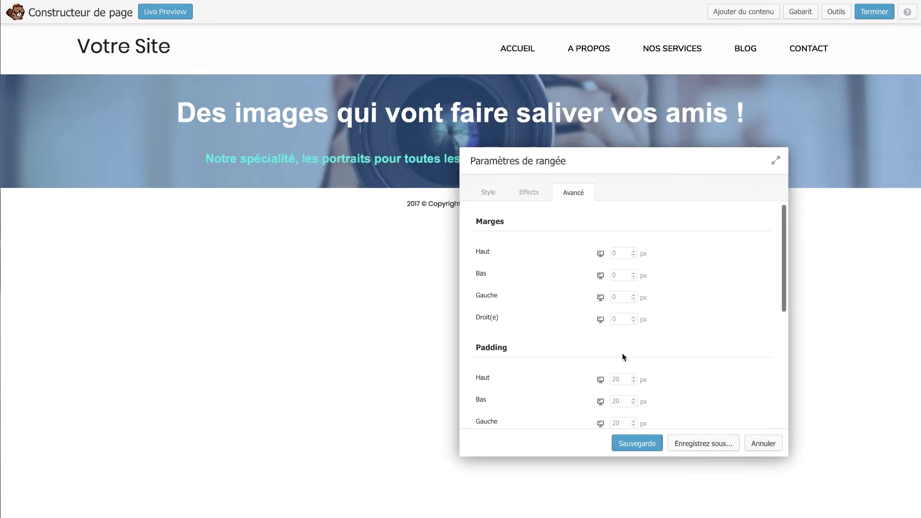
{"action": "left_click", "coordinate": [620, 378]}
{"action": "key", "text": "BackSpace"}
{"action": "key", "text": "BackSpace"}
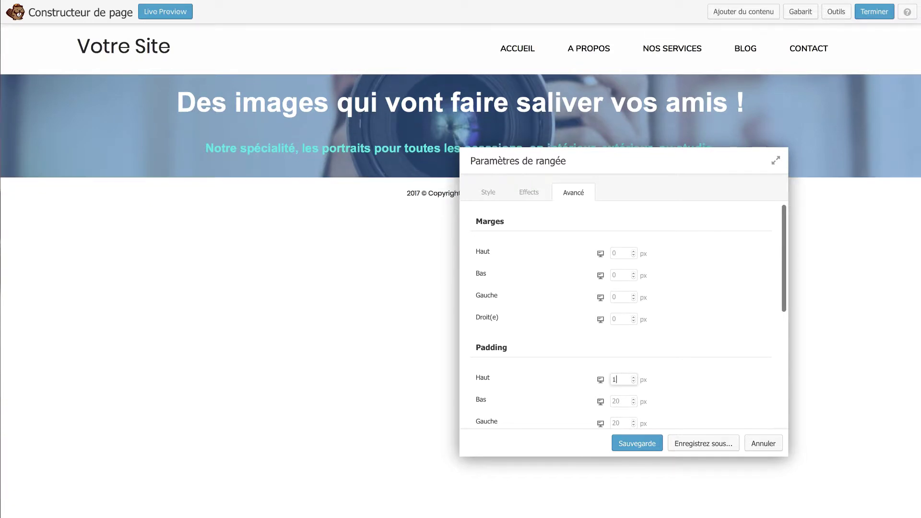
{"action": "type", "text": "150"}
{"action": "key", "text": "Tab"}
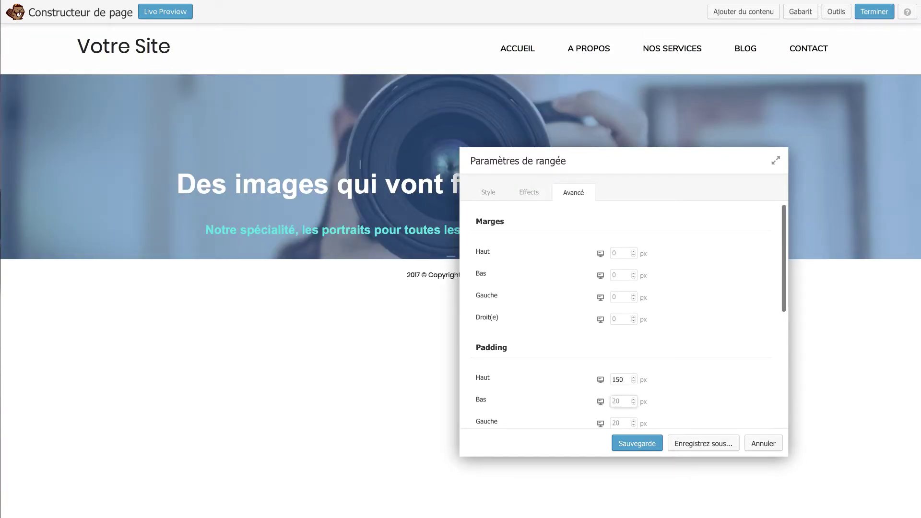
{"action": "type", "text": "200"}
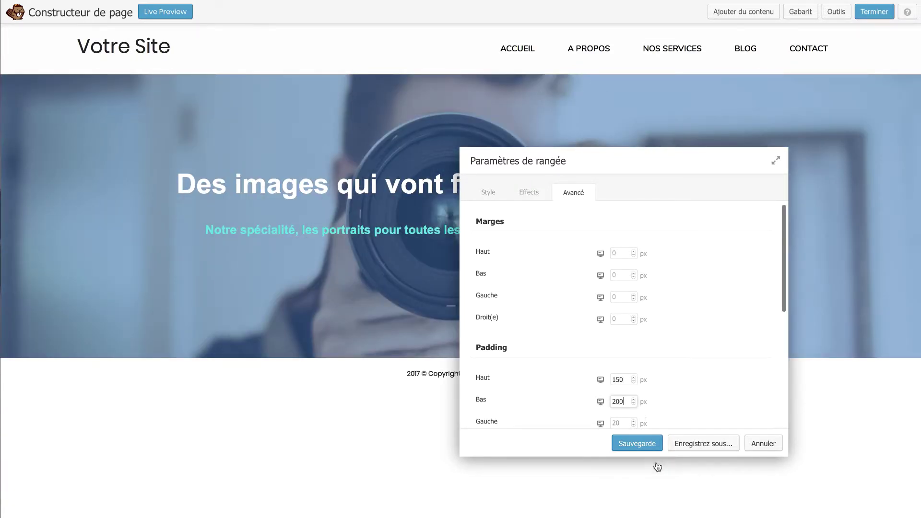
{"action": "left_click", "coordinate": [644, 447]}
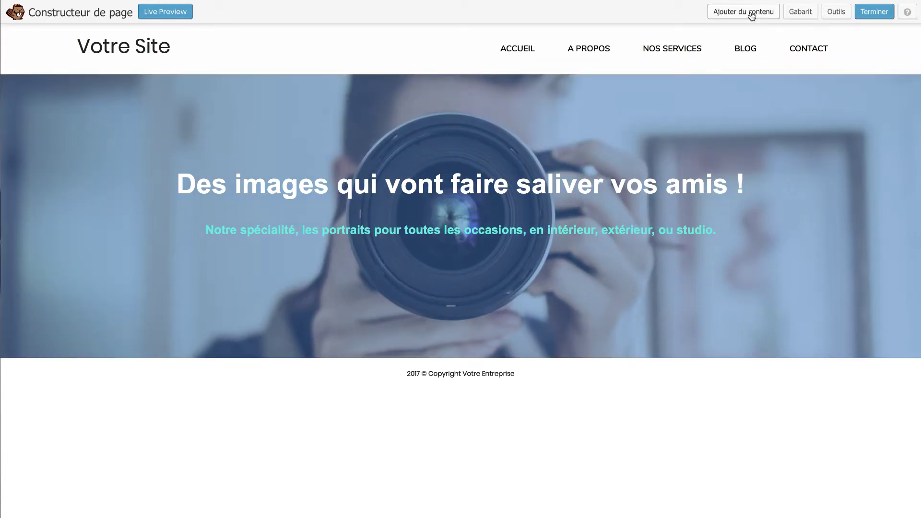
Step: Add a three-column row beneath the photo banner
{"action": "left_click", "coordinate": [734, 12]}
{"action": "left_click", "coordinate": [786, 91]}
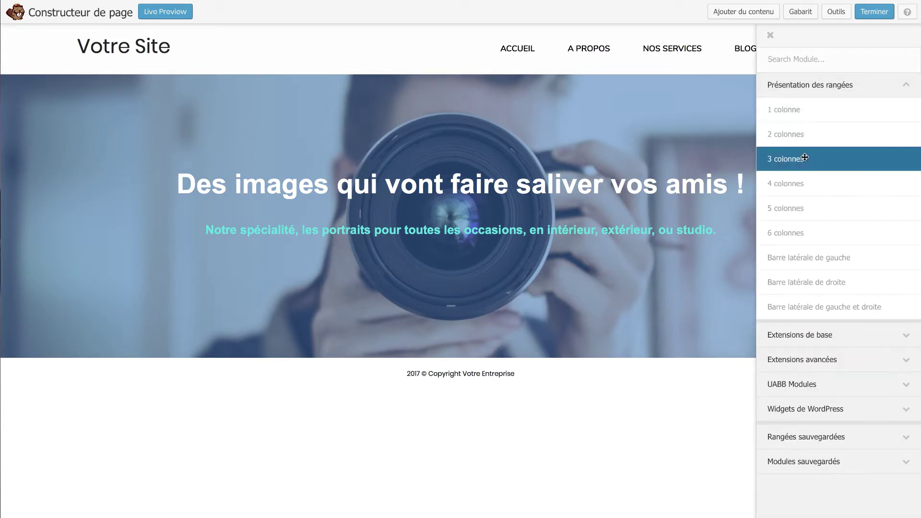
{"action": "left_click_drag", "start_coordinate": [827, 154], "coordinate": [404, 465]}
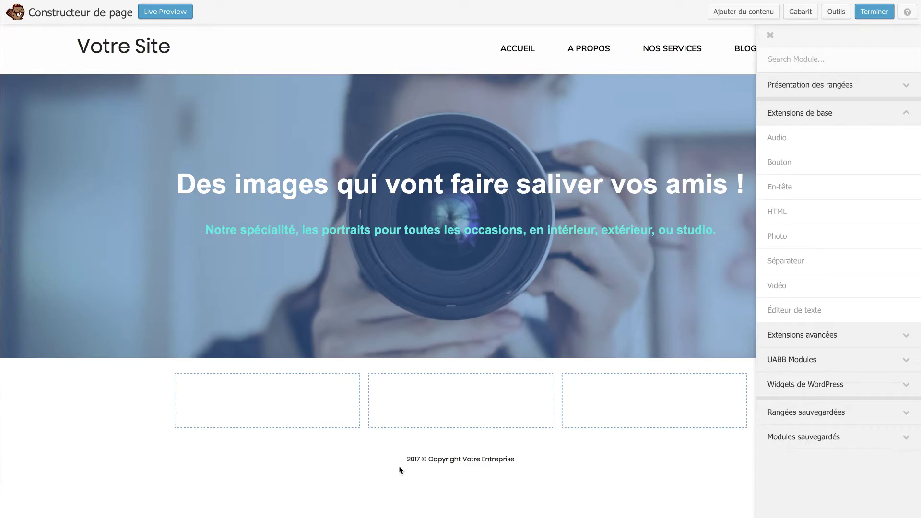
Step: Set the three-column row's width to Pleine largeur and save its settings
{"action": "left_click", "coordinate": [218, 350]}
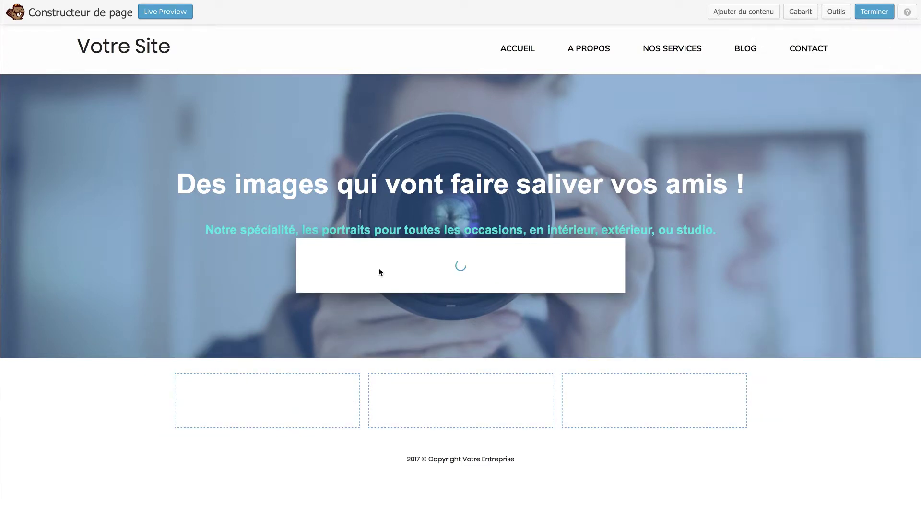
{"action": "left_click", "coordinate": [462, 191]}
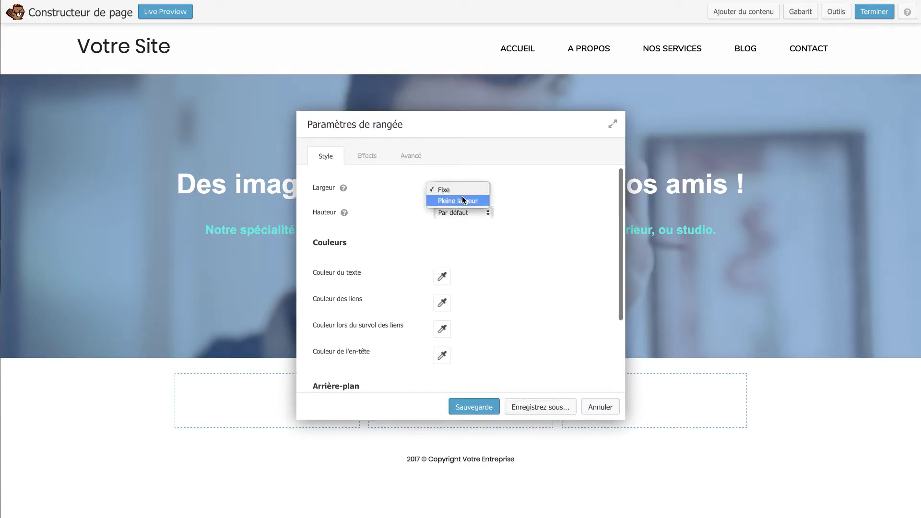
{"action": "left_click", "coordinate": [463, 199]}
{"action": "left_click", "coordinate": [472, 407]}
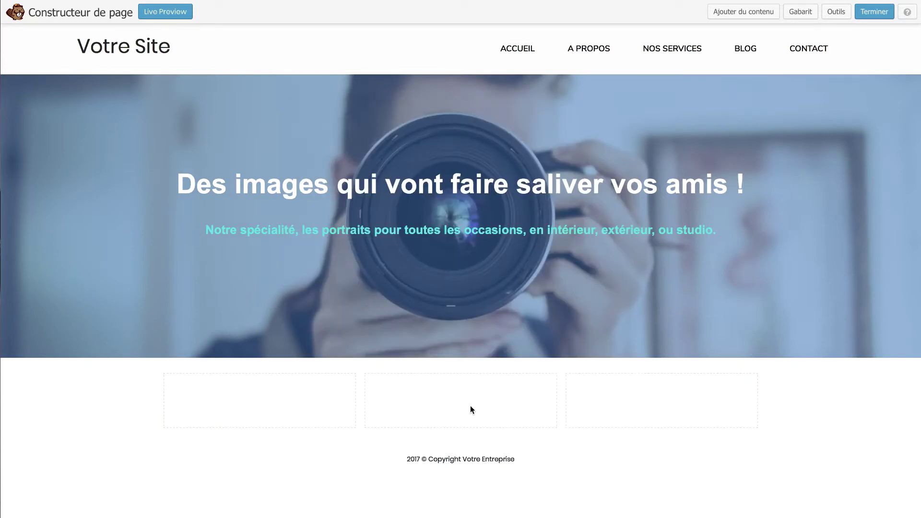
Step: Add an En-tête module to the first column of the three-column row
{"action": "mouse_move", "coordinate": [323, 395]}
{"action": "left_click", "coordinate": [745, 13]}
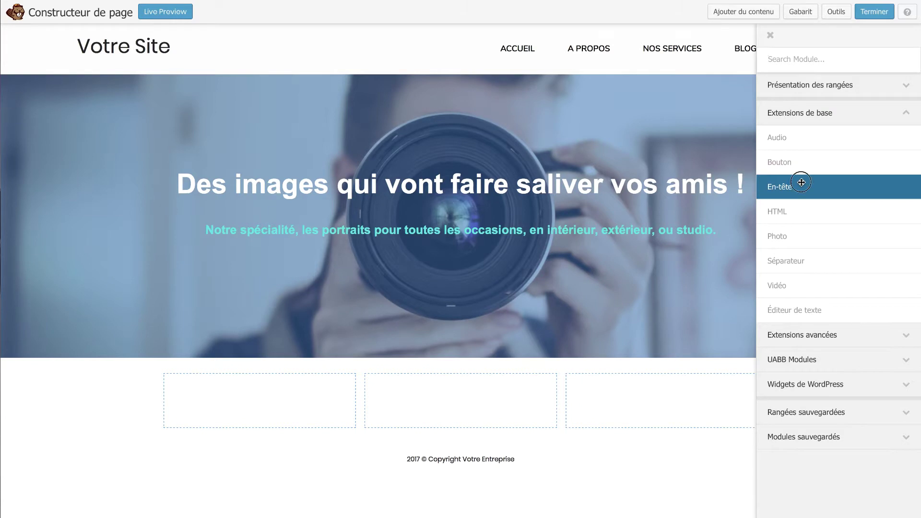
{"action": "left_click_drag", "start_coordinate": [799, 187], "coordinate": [280, 490]}
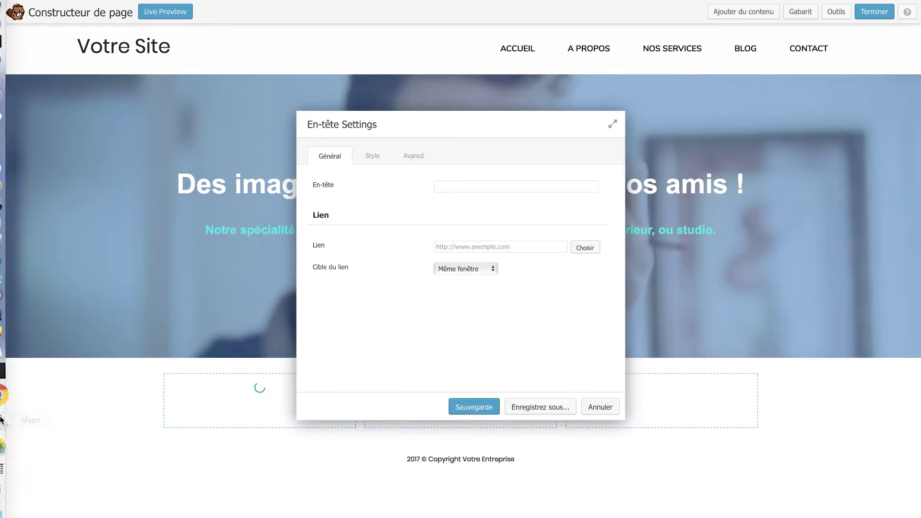
Step: Copy the line "Portrait en intérieur" from the text document into the new heading's text
{"action": "left_click", "coordinate": [27, 370]}
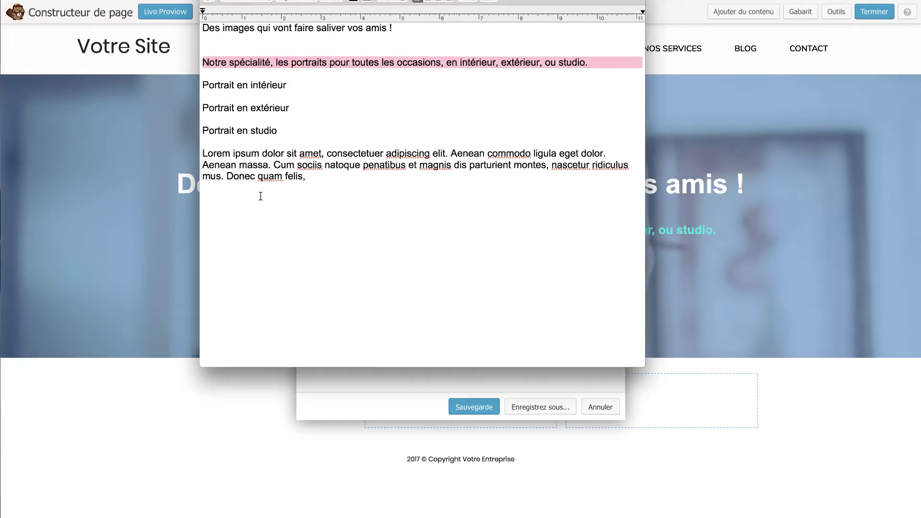
{"action": "triple_click", "coordinate": [253, 88]}
{"action": "key", "text": "super+c"}
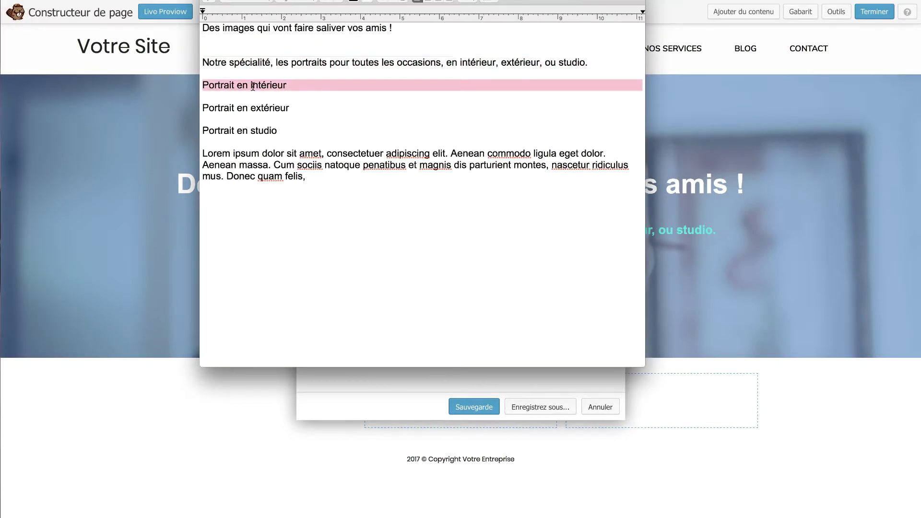
{"action": "left_click", "coordinate": [378, 381]}
{"action": "left_click", "coordinate": [457, 187]}
{"action": "key", "text": "super+v"}
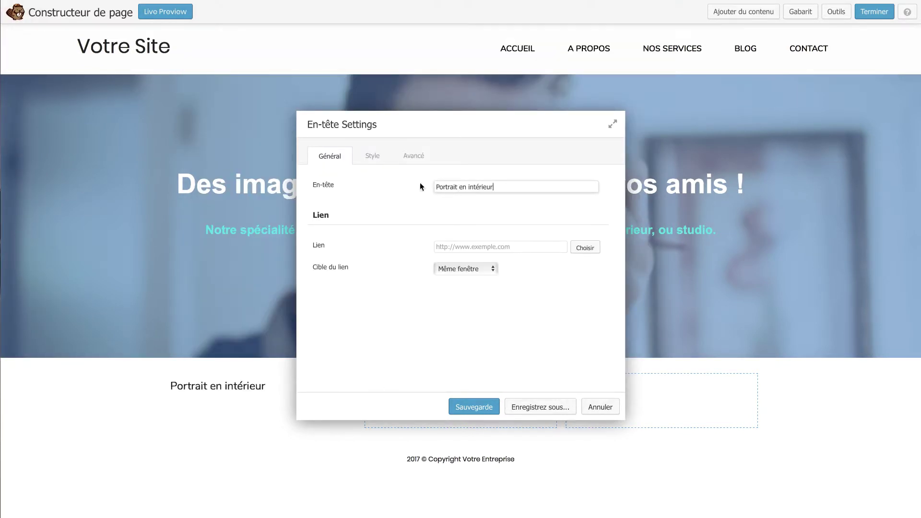
Step: Style the "Portrait en intérieur" heading with Centre alignment and a custom 28 px font size, and save its settings
{"action": "left_click", "coordinate": [373, 158]}
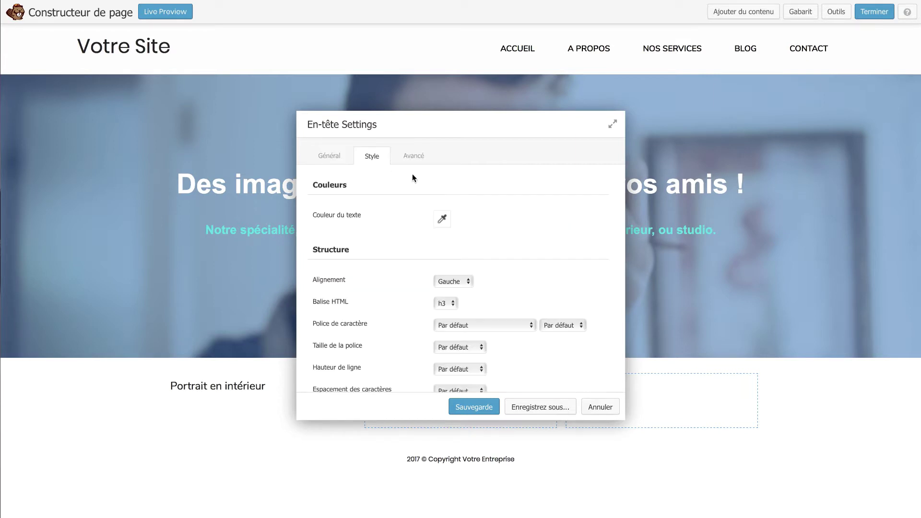
{"action": "left_click", "coordinate": [450, 281]}
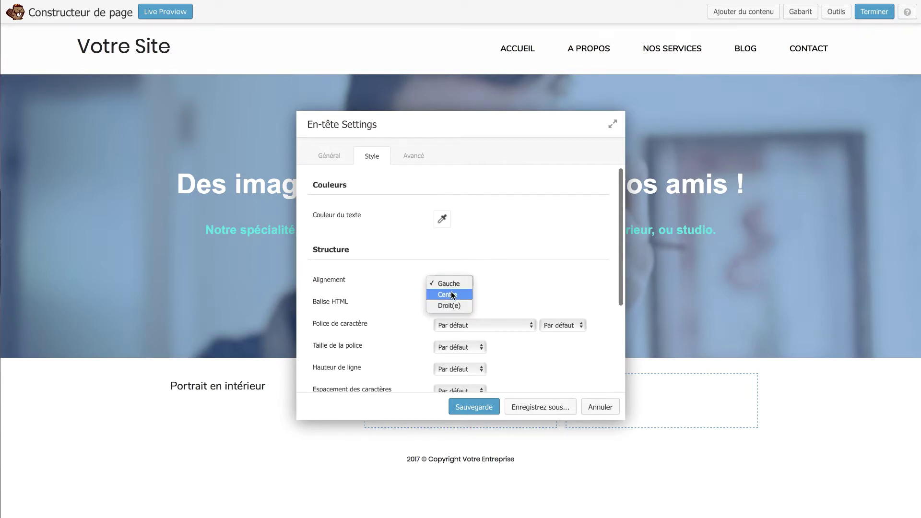
{"action": "left_click", "coordinate": [451, 292]}
{"action": "scroll", "coordinate": [451, 292], "scroll_direction": "down", "scroll_amount": 1}
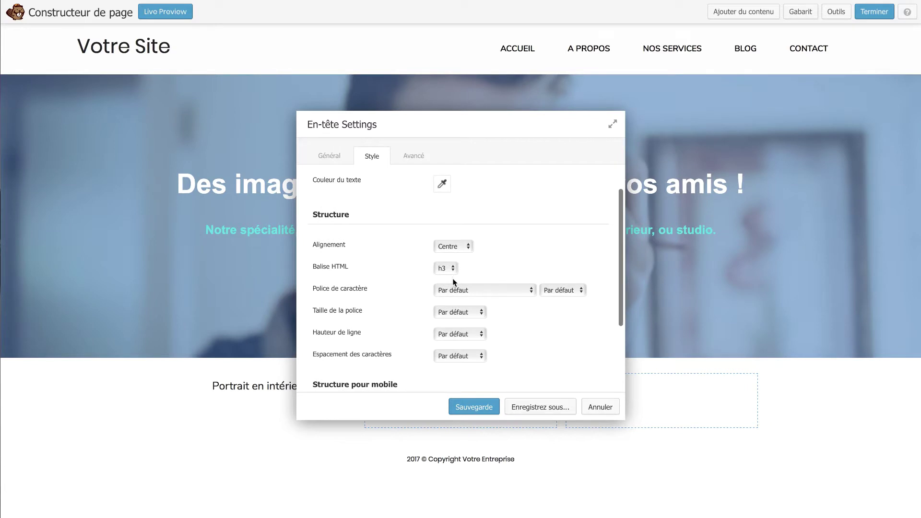
{"action": "left_click", "coordinate": [454, 313]}
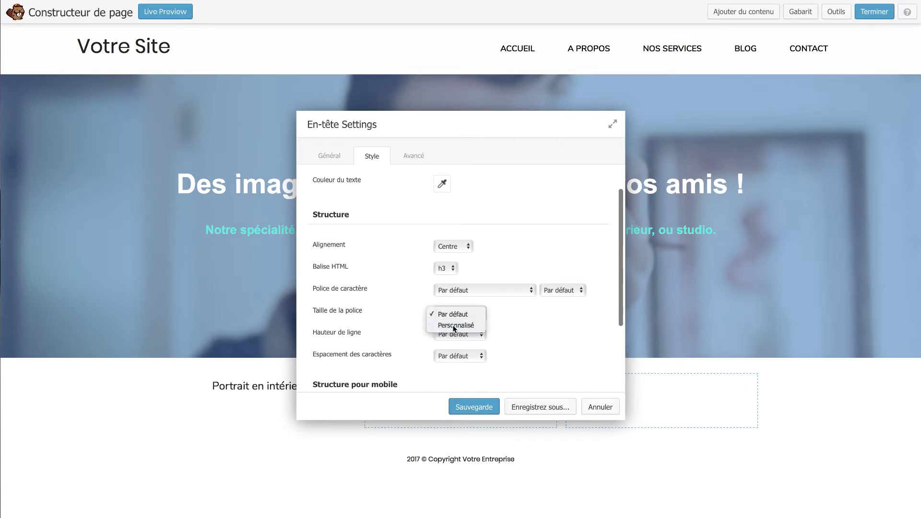
{"action": "left_click", "coordinate": [452, 325]}
{"action": "double_click", "coordinate": [450, 335]}
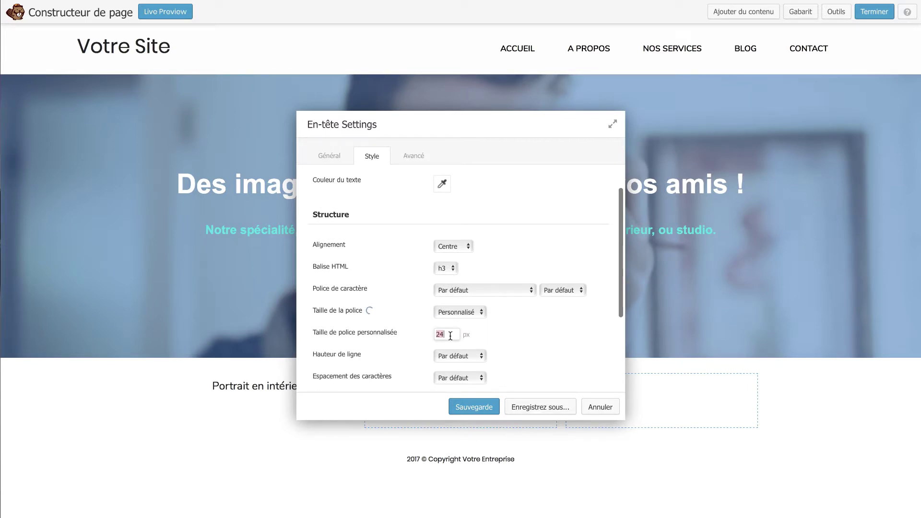
{"action": "type", "text": "28"}
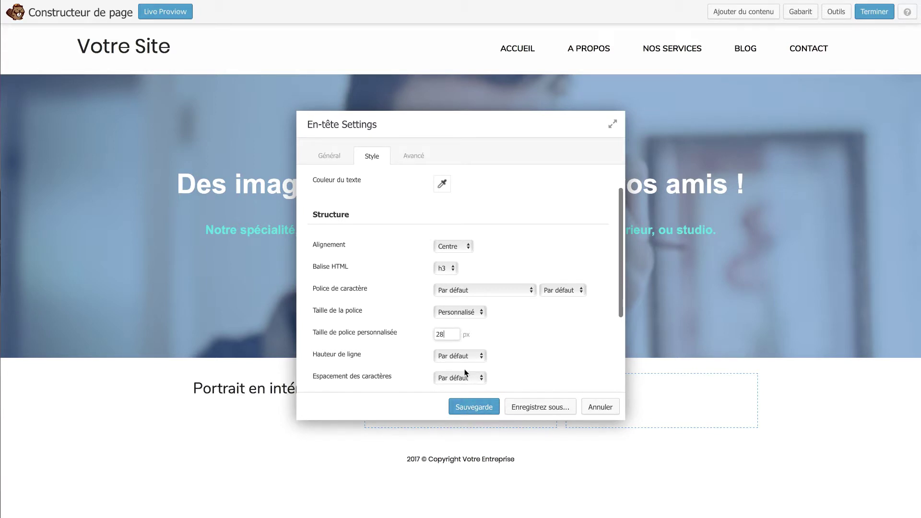
{"action": "left_click", "coordinate": [479, 408]}
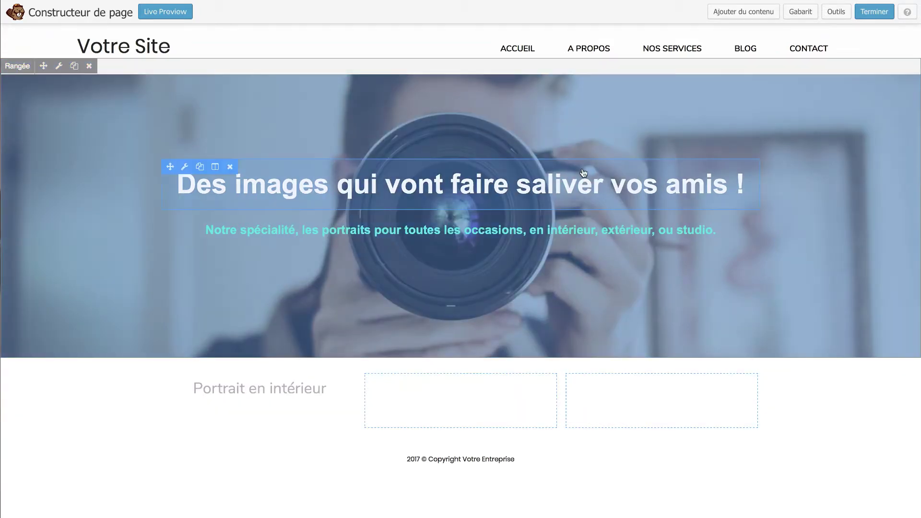
Step: Add a Photo module beneath the "Portrait en intérieur" heading, using pexels-photo-298298.jpeg from the media library
{"action": "left_click", "coordinate": [728, 14]}
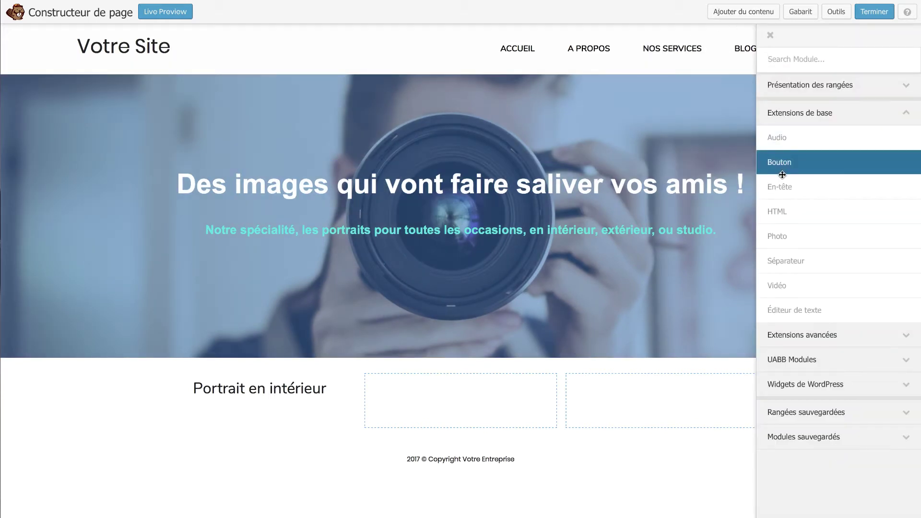
{"action": "left_click_drag", "start_coordinate": [796, 232], "coordinate": [272, 513]}
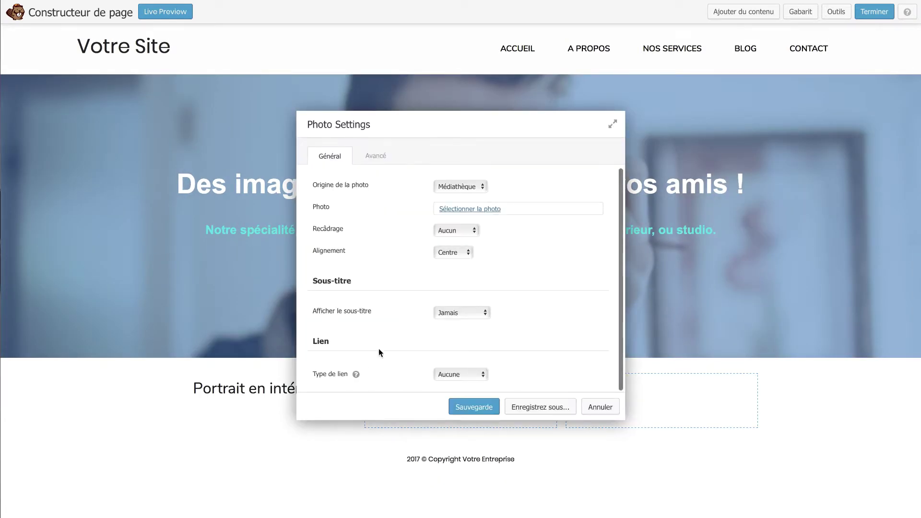
{"action": "left_click", "coordinate": [461, 209]}
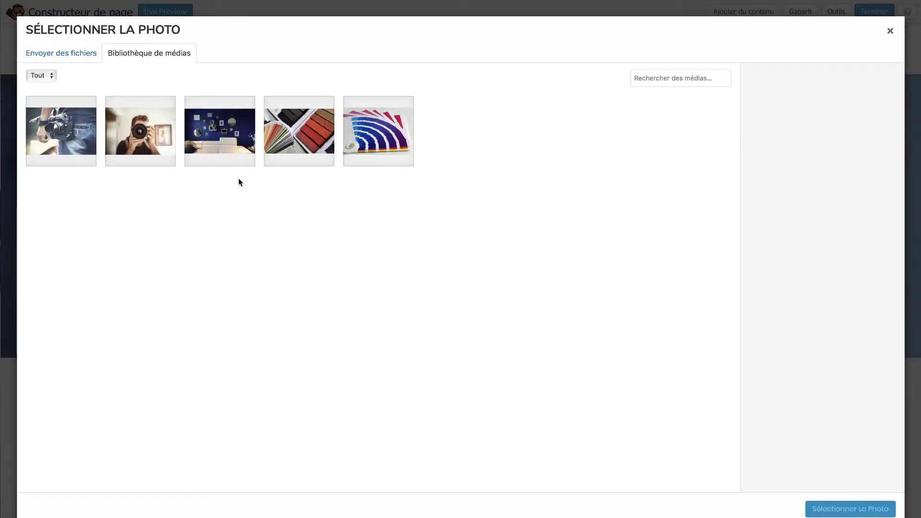
{"action": "left_click", "coordinate": [84, 139]}
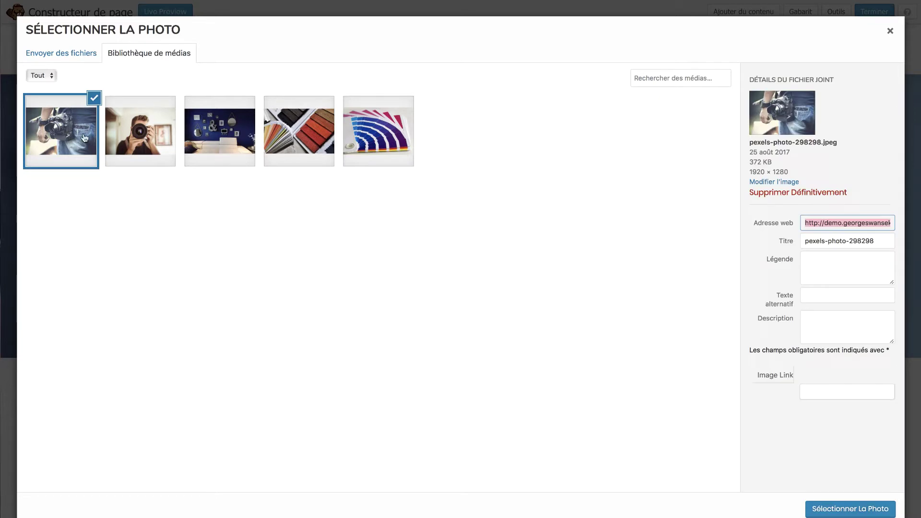
{"action": "left_click", "coordinate": [828, 510]}
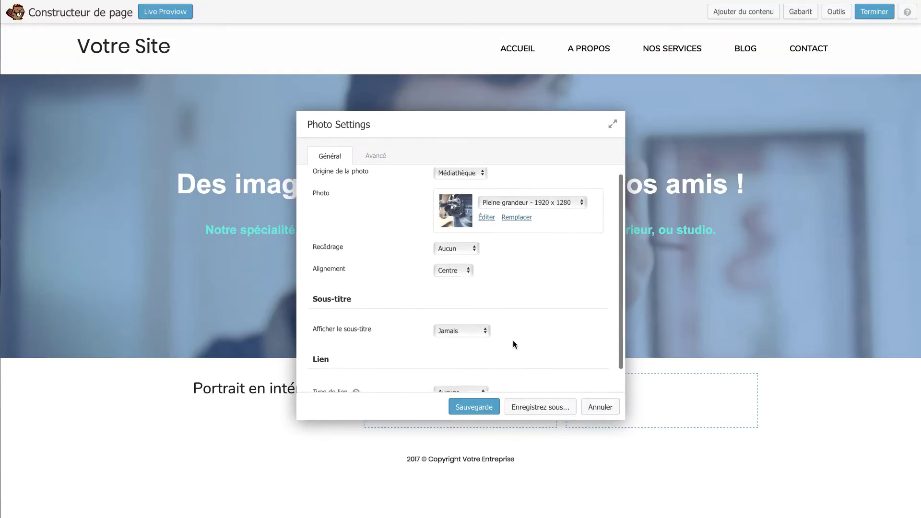
Step: Set the top margin of the first column's photo to 0 px and save its settings
{"action": "scroll", "coordinate": [514, 341], "scroll_direction": "down", "scroll_amount": 1}
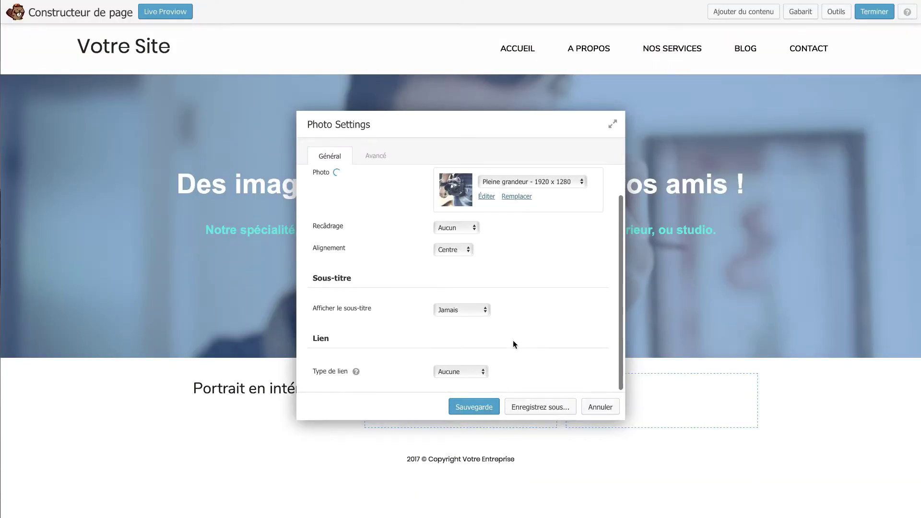
{"action": "left_click", "coordinate": [386, 160]}
{"action": "scroll", "coordinate": [452, 221], "scroll_direction": "up", "scroll_amount": 1}
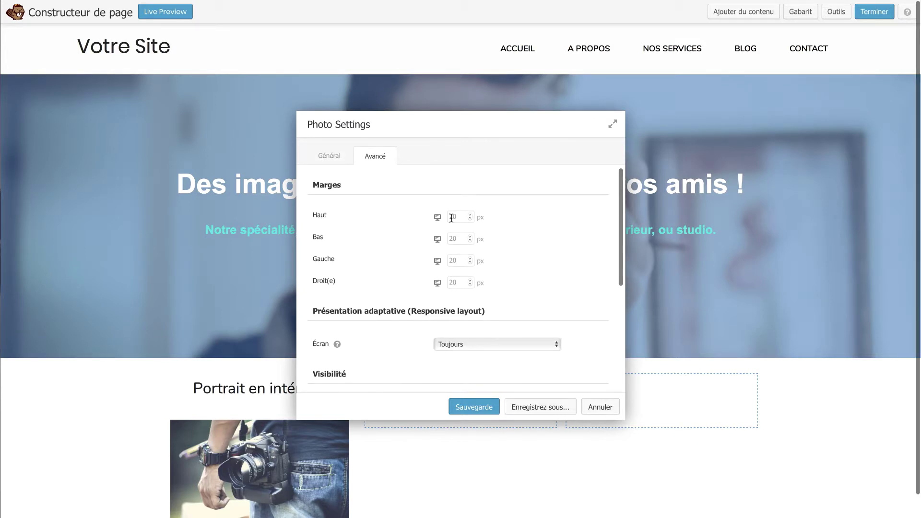
{"action": "type", "text": "0"}
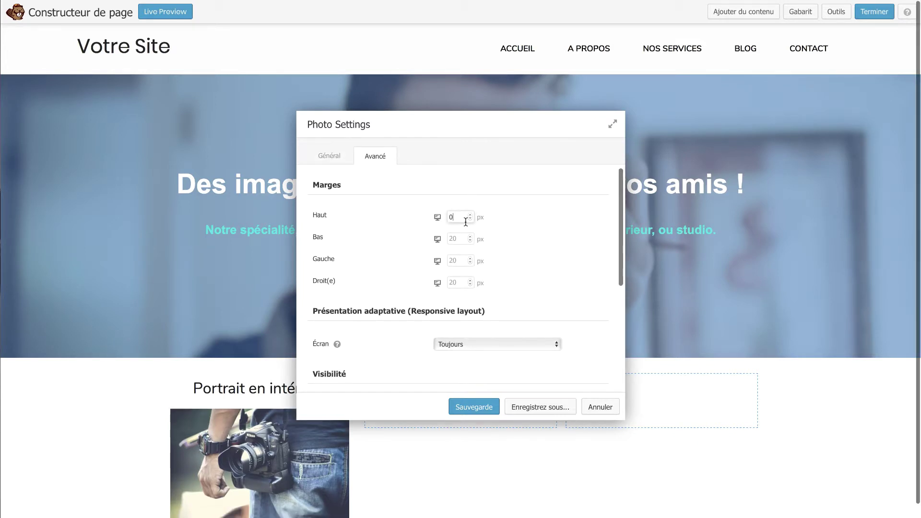
{"action": "left_click", "coordinate": [483, 404]}
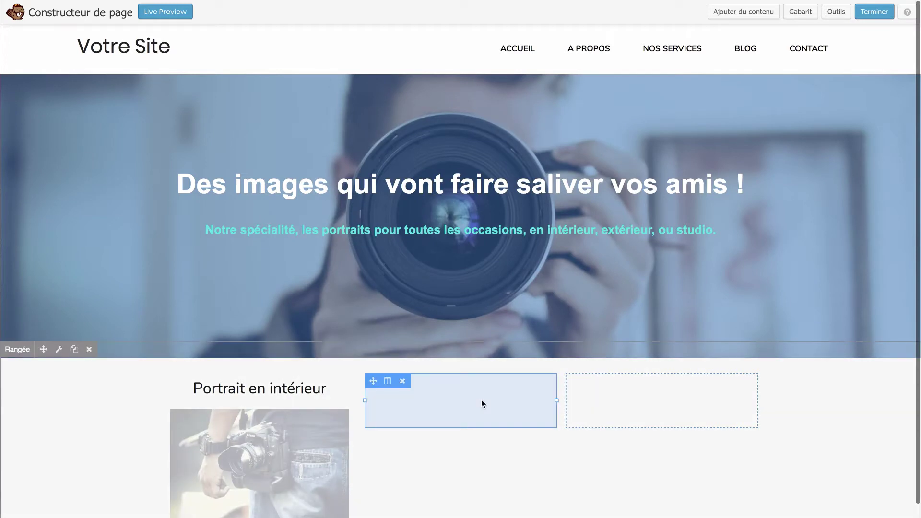
Step: Add an Éditeur de texte module beneath the photo in the first column
{"action": "scroll", "coordinate": [482, 399], "scroll_direction": "down", "scroll_amount": 1}
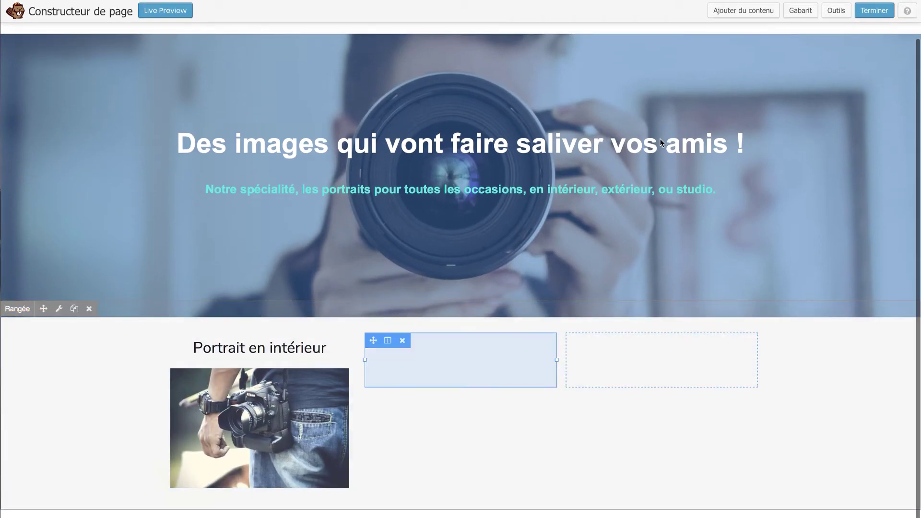
{"action": "left_click", "coordinate": [744, 12]}
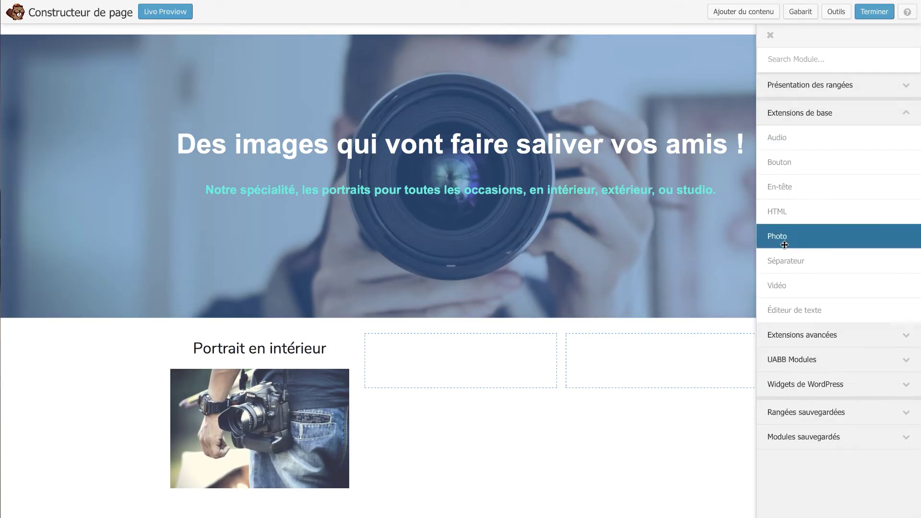
{"action": "left_click_drag", "start_coordinate": [806, 309], "coordinate": [317, 462]}
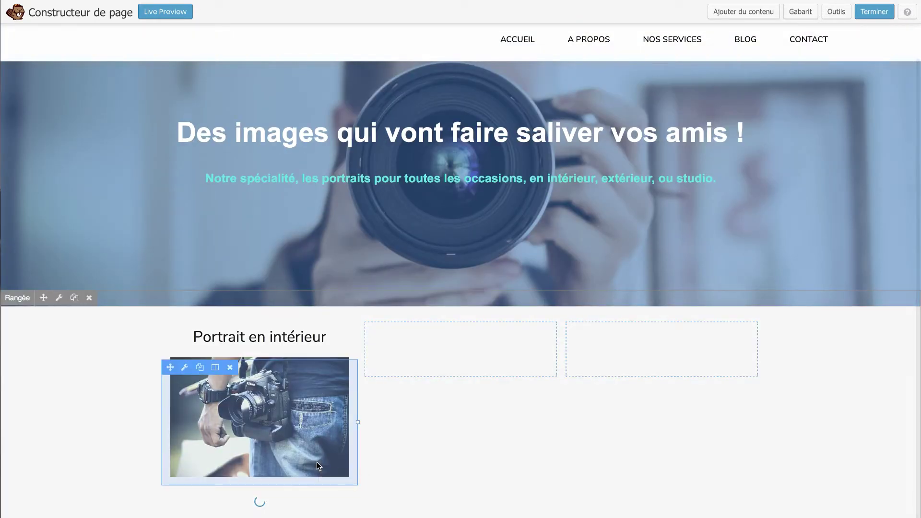
Step: Copy the "Lorem ipsum" paragraph from the text document into the new text module's Texte view and save it
{"action": "mouse_move", "coordinate": [9, 312]}
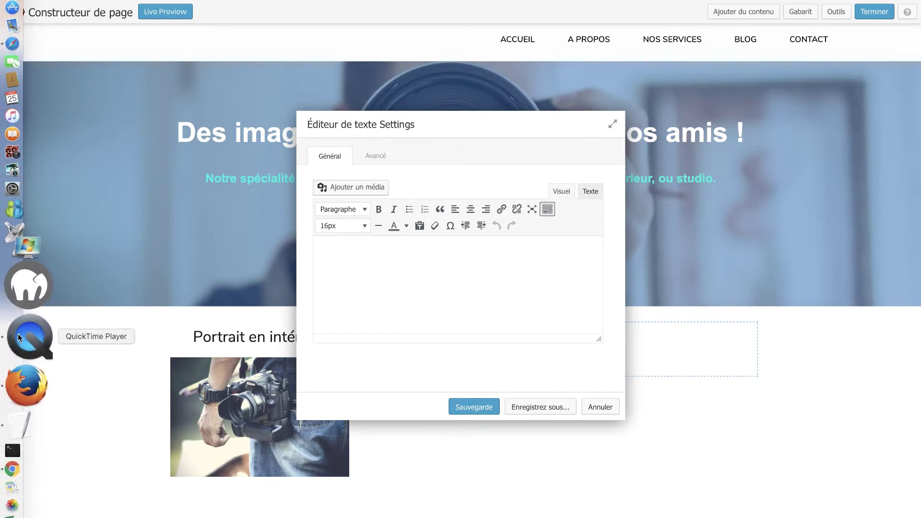
{"action": "left_click", "coordinate": [18, 363]}
{"action": "triple_click", "coordinate": [323, 159]}
{"action": "key", "text": "super+c"}
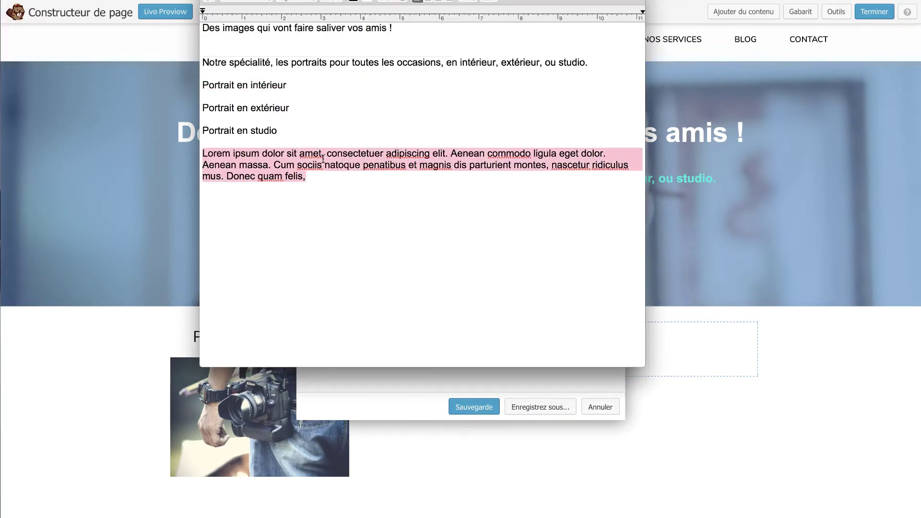
{"action": "left_click", "coordinate": [366, 387]}
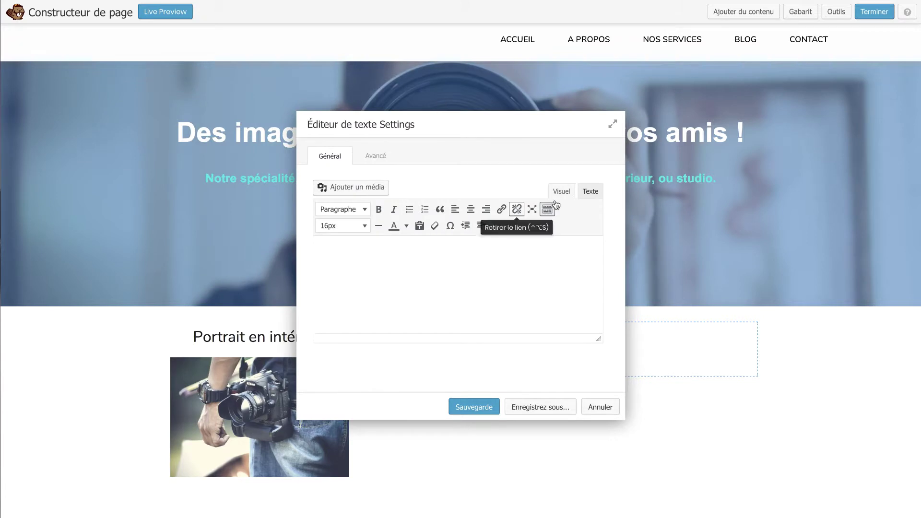
{"action": "left_click", "coordinate": [590, 191]}
{"action": "left_click", "coordinate": [557, 239]}
{"action": "key", "text": "super+v"}
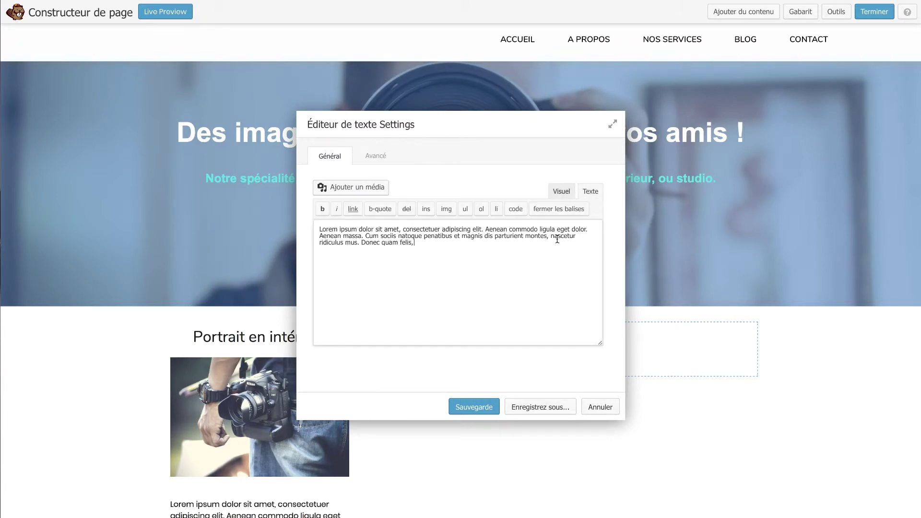
{"action": "left_click", "coordinate": [476, 407]}
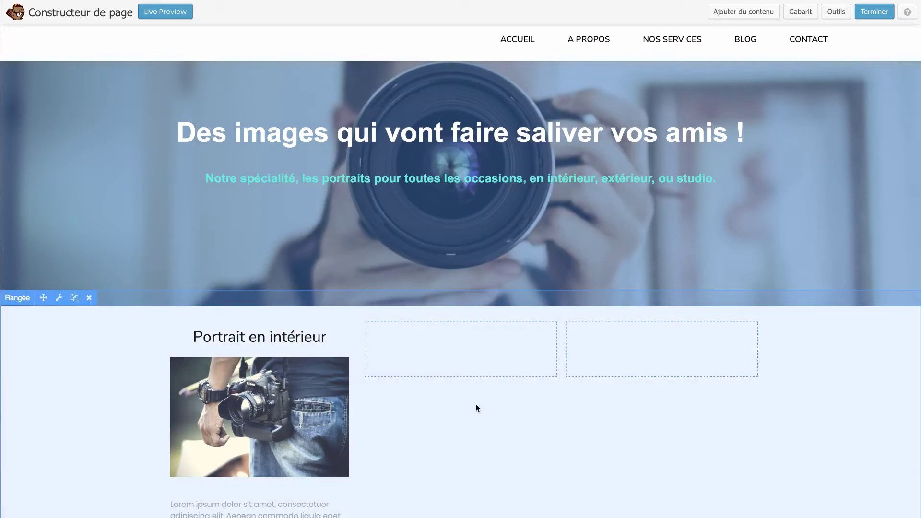
Step: Duplicate the "Portrait en intérieur" heading and move one copy into the second column
{"action": "scroll", "coordinate": [475, 407], "scroll_direction": "down", "scroll_amount": 2}
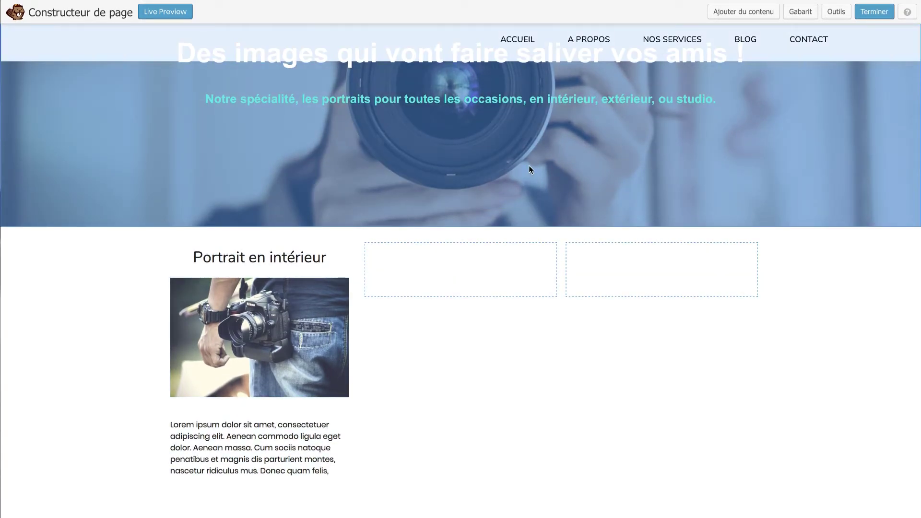
{"action": "mouse_move", "coordinate": [519, 255]}
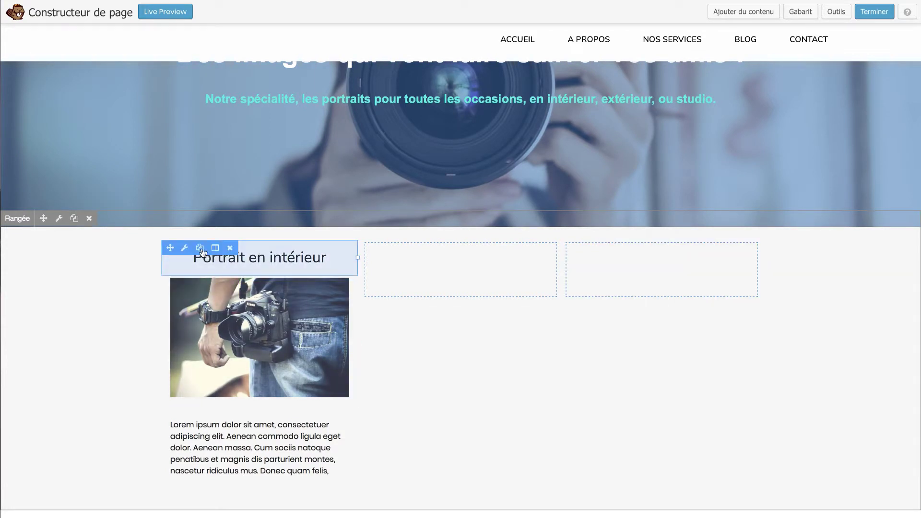
{"action": "left_click", "coordinate": [200, 248]}
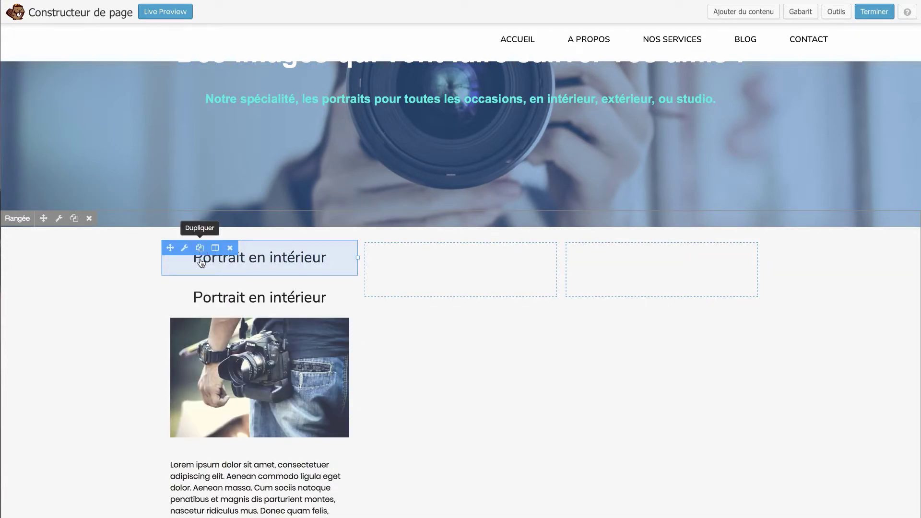
{"action": "left_click_drag", "start_coordinate": [171, 288], "coordinate": [406, 258]}
Step: Duplicate the first column's photo and Lorem ipsum text, placing one of each beneath the second column's heading
{"action": "left_click", "coordinate": [200, 288]}
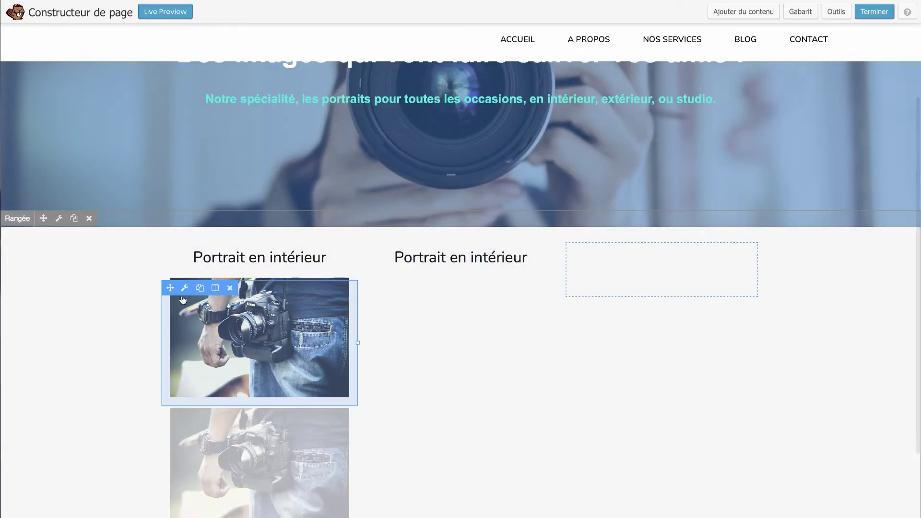
{"action": "left_click_drag", "start_coordinate": [171, 288], "coordinate": [411, 293]}
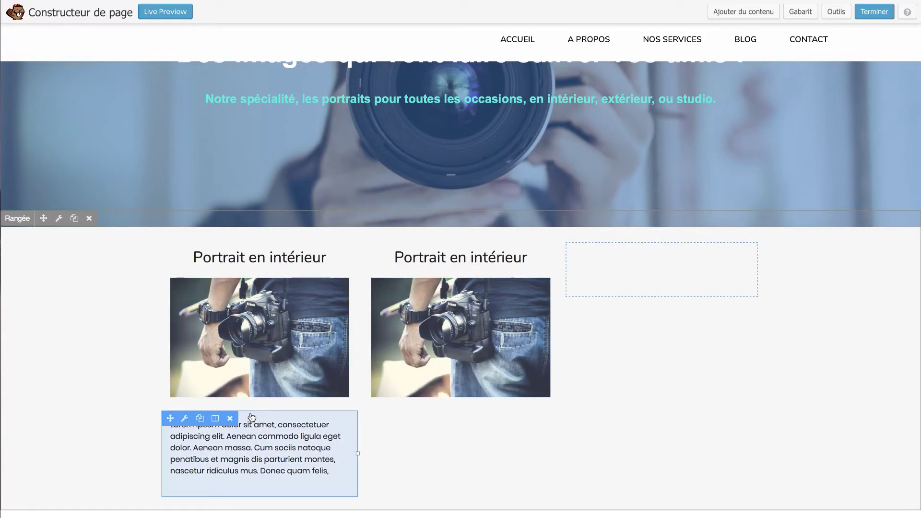
{"action": "left_click", "coordinate": [200, 419]}
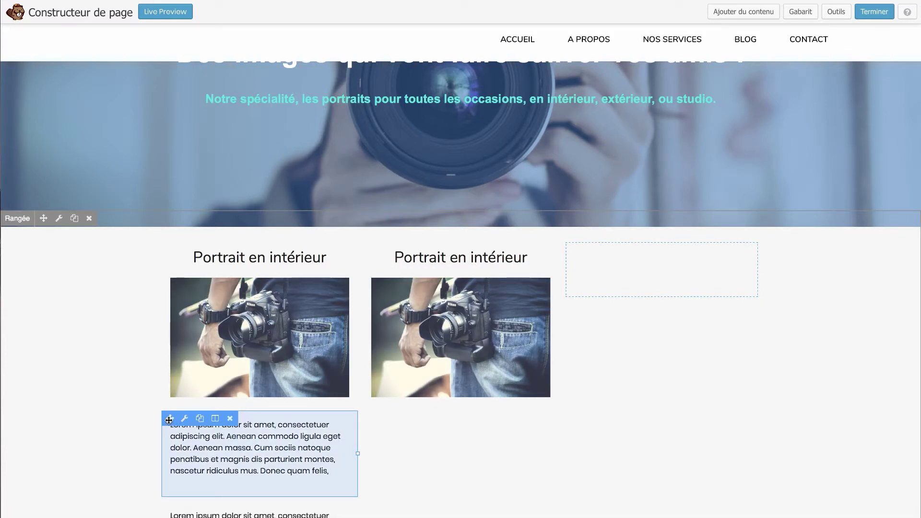
{"action": "mouse_move", "coordinate": [169, 419]}
{"action": "left_mouse_down"}
{"action": "mouse_move", "coordinate": [443, 422]}
{"action": "mouse_move", "coordinate": [445, 435]}
{"action": "mouse_move", "coordinate": [431, 298]}
{"action": "mouse_move", "coordinate": [435, 421]}
{"action": "left_mouse_up"}
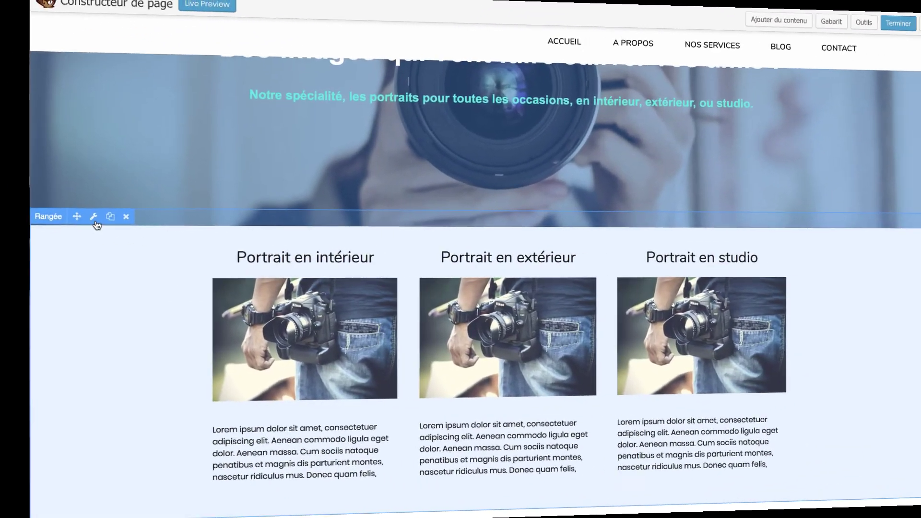
Step: Set the portrait services row's top and bottom padding to 60 px and save the row settings
{"action": "left_click", "coordinate": [60, 227]}
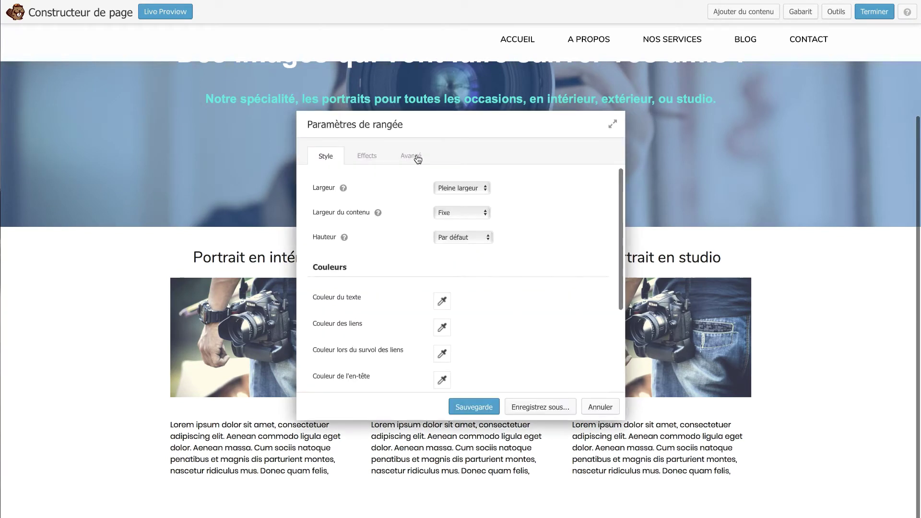
{"action": "left_click", "coordinate": [417, 159]}
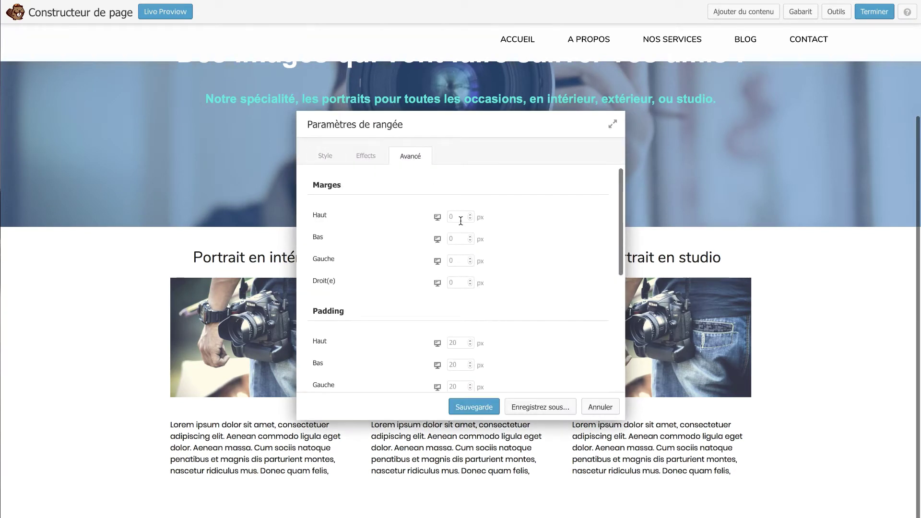
{"action": "left_click", "coordinate": [460, 344]}
{"action": "type", "text": "60"}
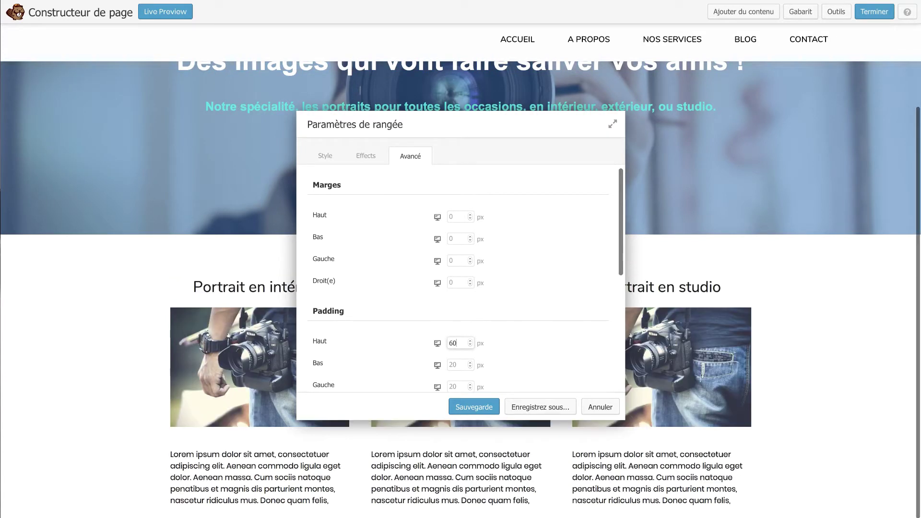
{"action": "key", "text": "Tab"}
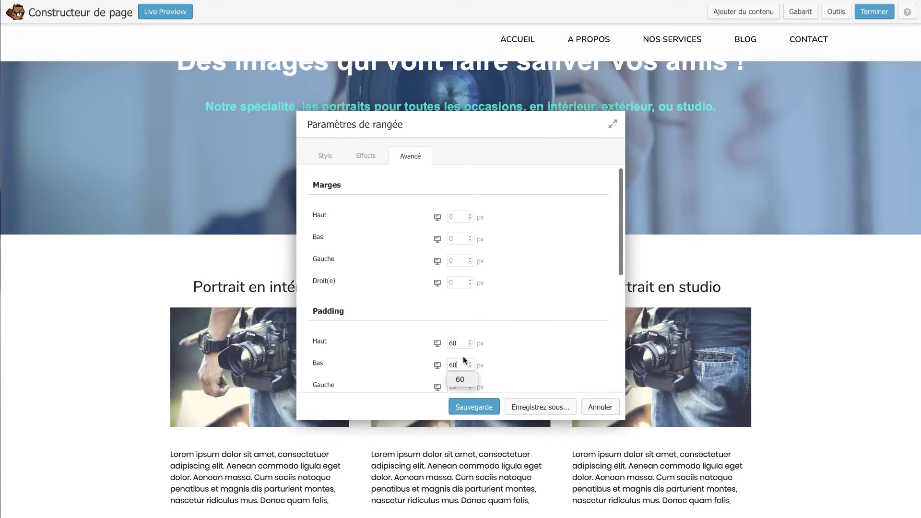
{"action": "left_click", "coordinate": [475, 407]}
Step: Add a one-column row beneath the three-column portrait services row
{"action": "scroll", "coordinate": [476, 407], "scroll_direction": "down", "scroll_amount": 1}
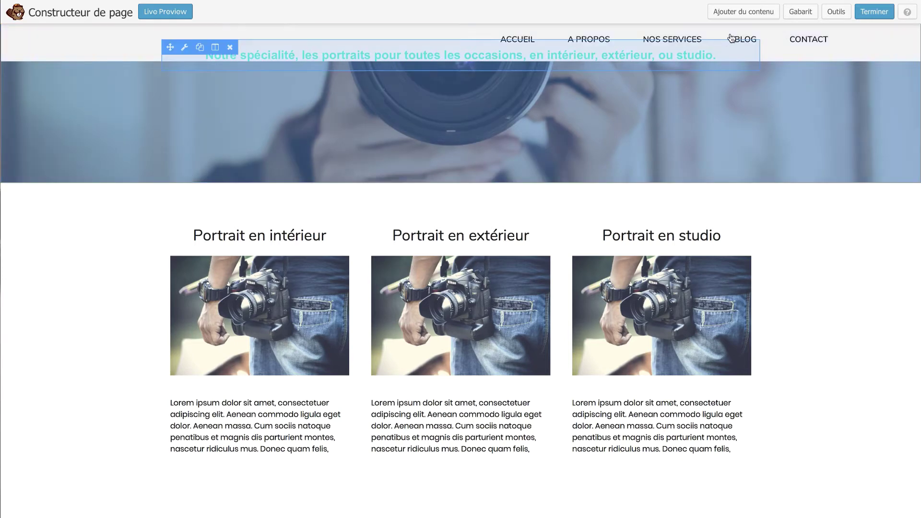
{"action": "left_click", "coordinate": [735, 14]}
{"action": "left_click", "coordinate": [809, 84]}
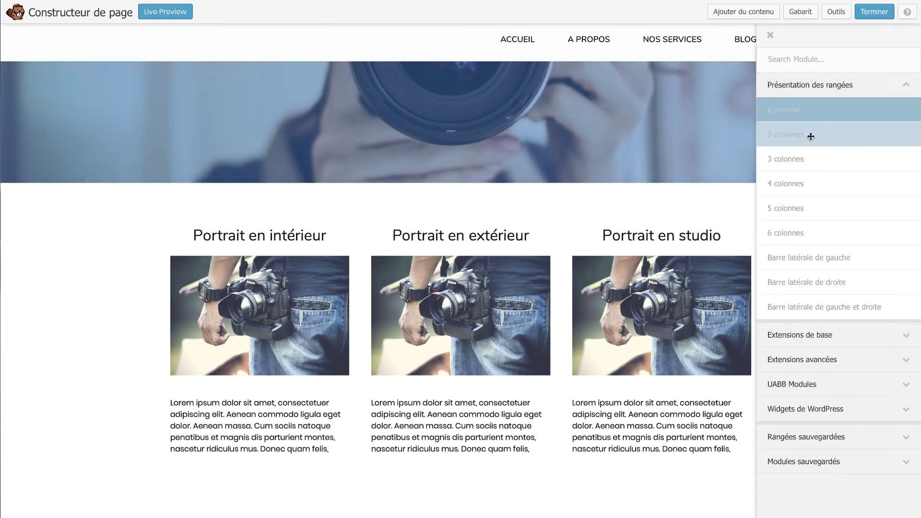
{"action": "left_click_drag", "start_coordinate": [822, 115], "coordinate": [448, 489]}
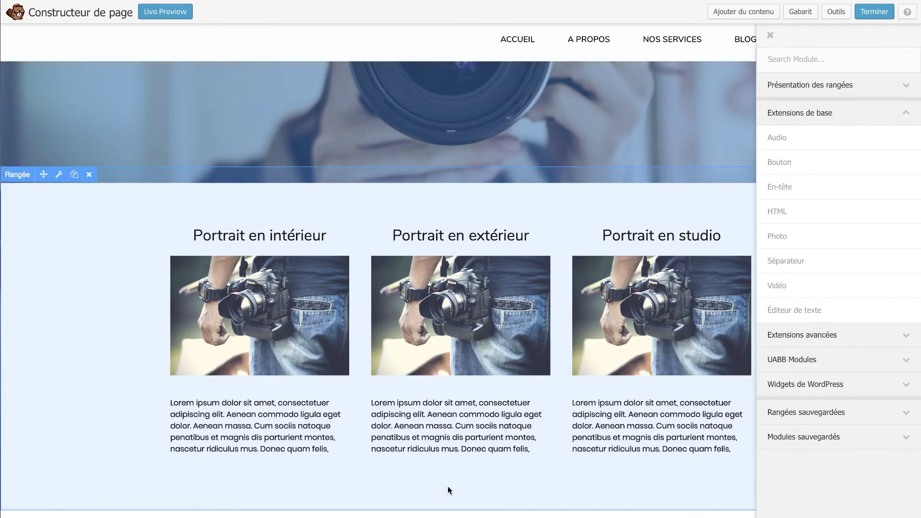
Step: Set the new empty row's width to Pleine largeur
{"action": "scroll", "coordinate": [448, 490], "scroll_direction": "down", "scroll_amount": 2}
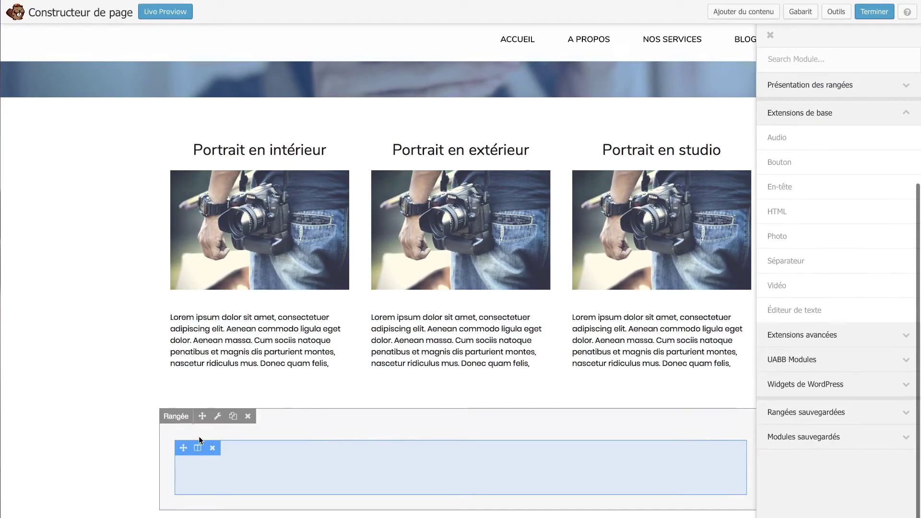
{"action": "left_click", "coordinate": [217, 425]}
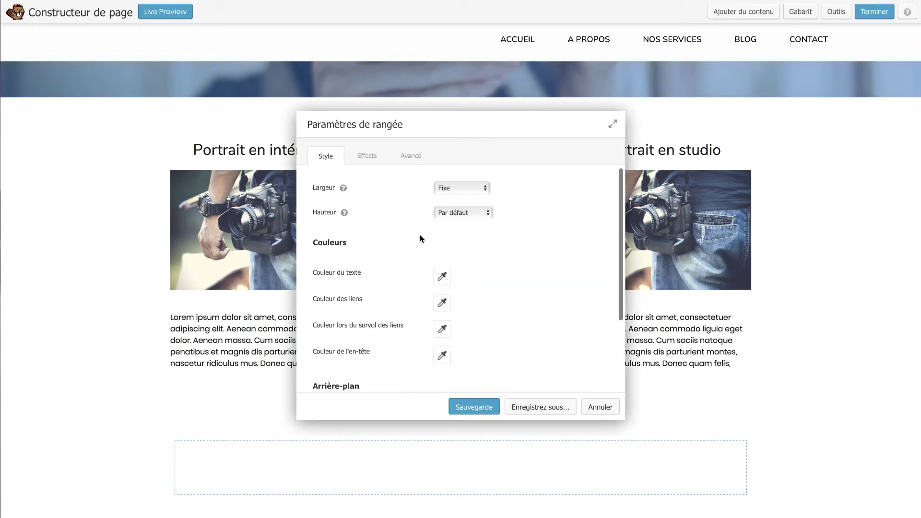
{"action": "left_click", "coordinate": [450, 189]}
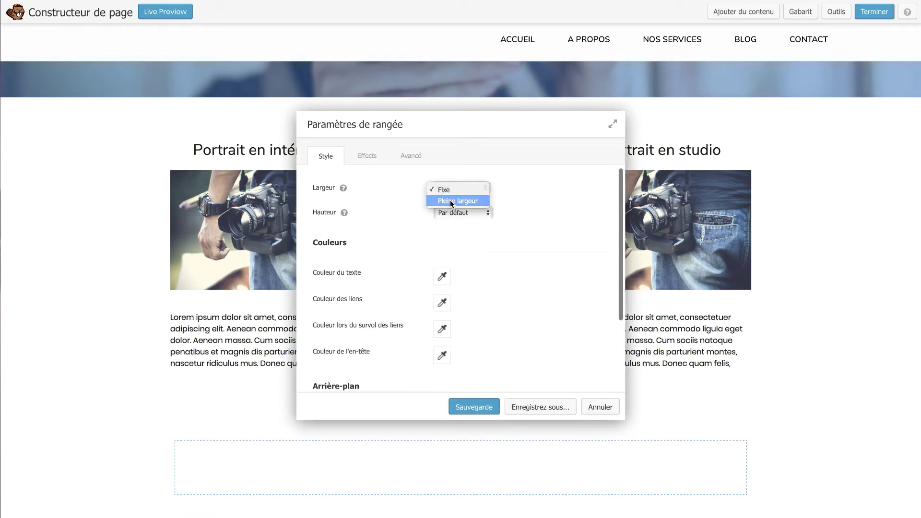
{"action": "left_click", "coordinate": [454, 201]}
Step: Give the new row a Couleur background using the saved blue preset #006ebc and save the row settings
{"action": "scroll", "coordinate": [470, 297], "scroll_direction": "down", "scroll_amount": 3}
{"action": "scroll", "coordinate": [470, 297], "scroll_direction": "down", "scroll_amount": 1}
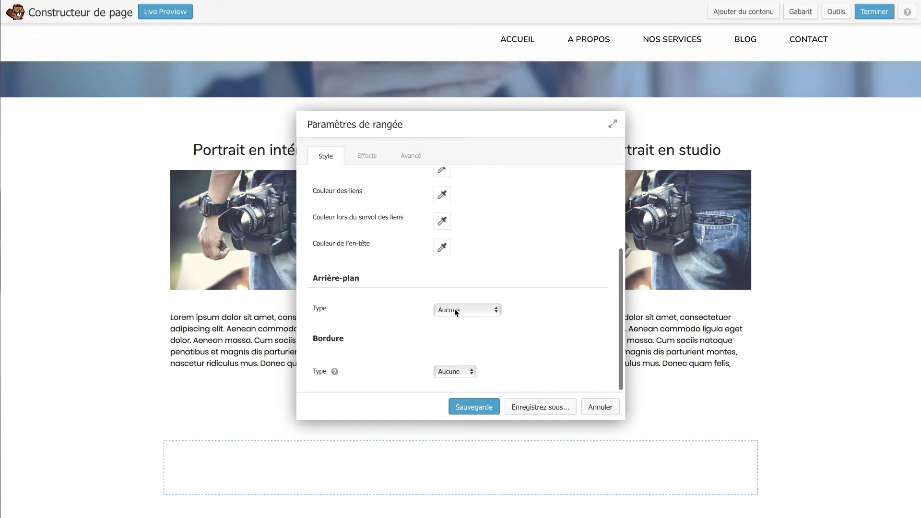
{"action": "left_click", "coordinate": [455, 312]}
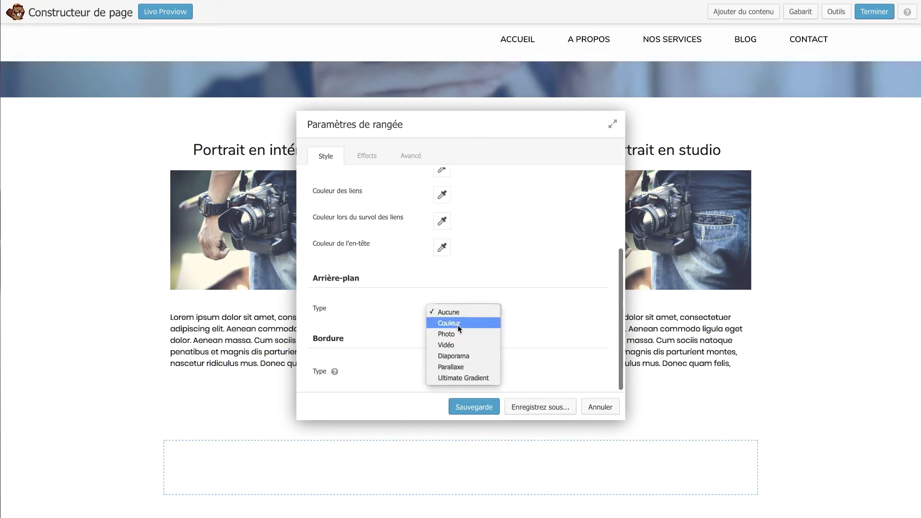
{"action": "left_click", "coordinate": [458, 325]}
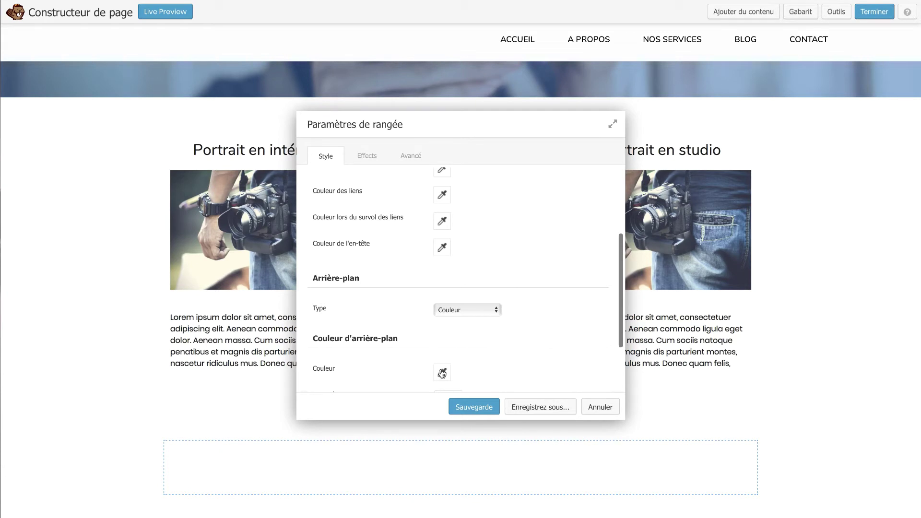
{"action": "left_click", "coordinate": [442, 374]}
{"action": "left_click", "coordinate": [465, 344]}
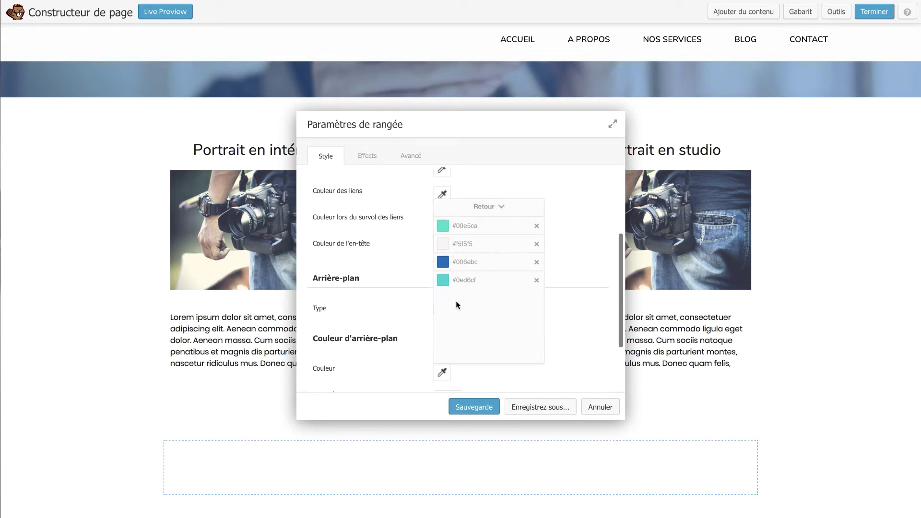
{"action": "left_click", "coordinate": [448, 263]}
{"action": "left_click", "coordinate": [562, 267]}
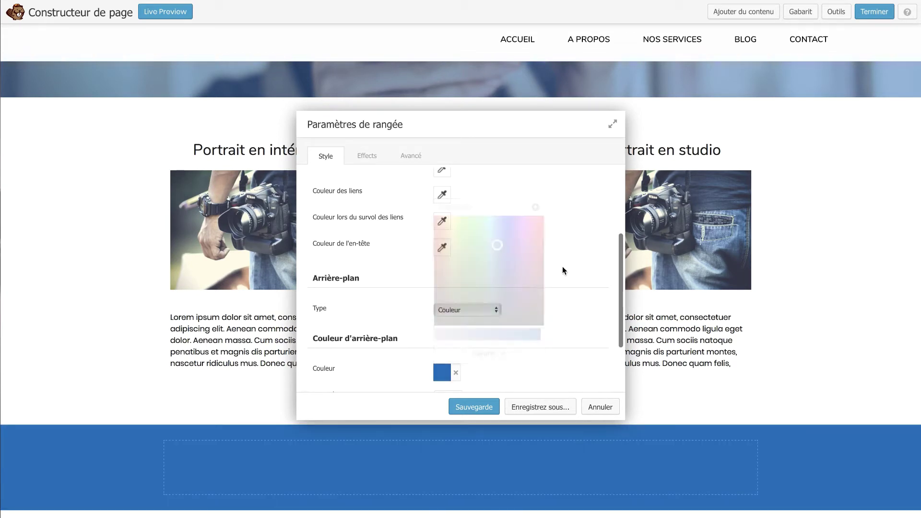
{"action": "left_click", "coordinate": [486, 412]}
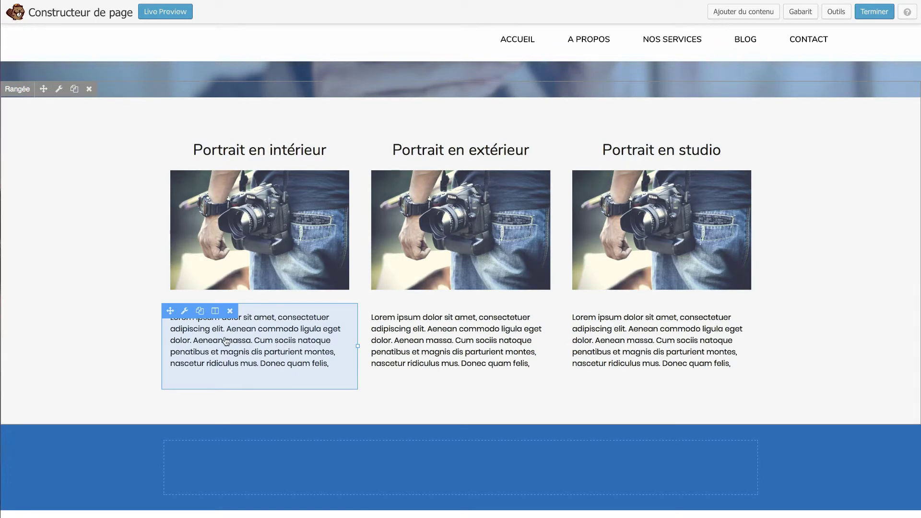
Step: Duplicate the first column's Lorem ipsum text and move the copy into the blue row
{"action": "left_click", "coordinate": [201, 313]}
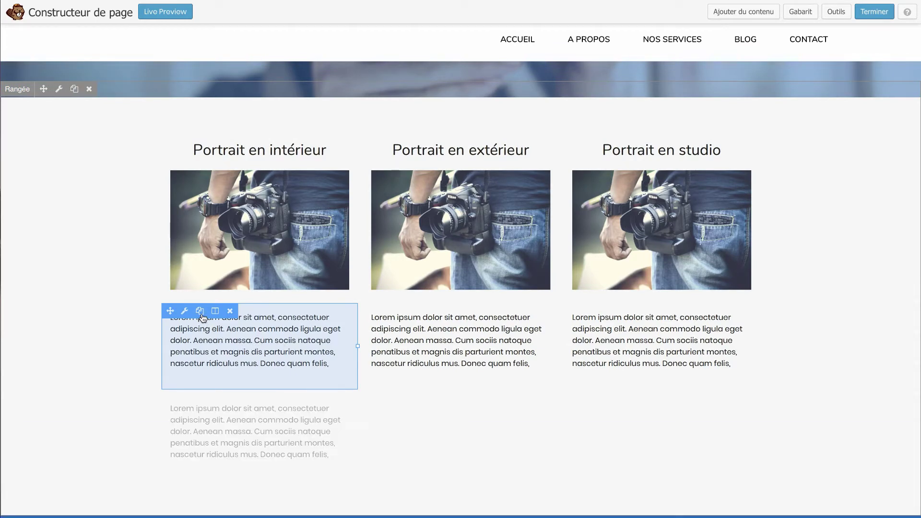
{"action": "scroll", "coordinate": [201, 317], "scroll_direction": "down", "scroll_amount": 2}
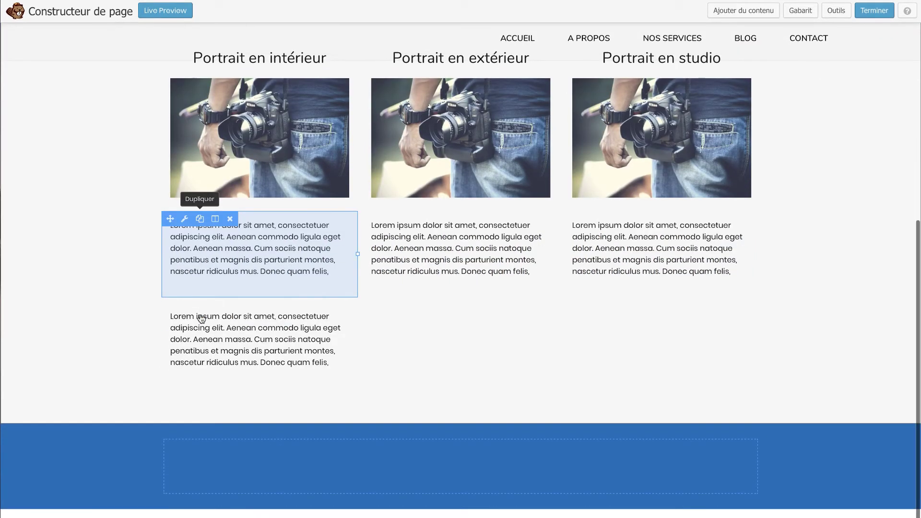
{"action": "left_click_drag", "start_coordinate": [171, 312], "coordinate": [243, 436]}
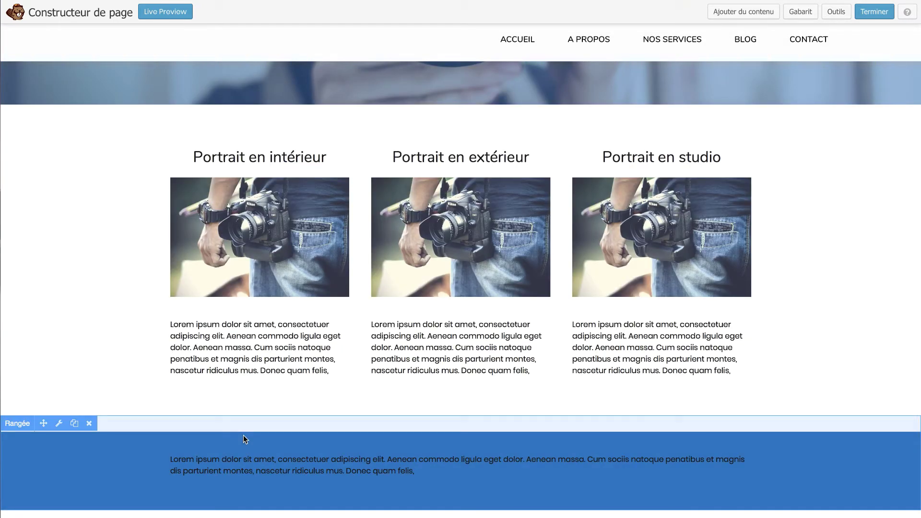
Step: Colour the whole Lorem ipsum paragraph in the blue row white and save the text module
{"action": "left_click", "coordinate": [285, 468]}
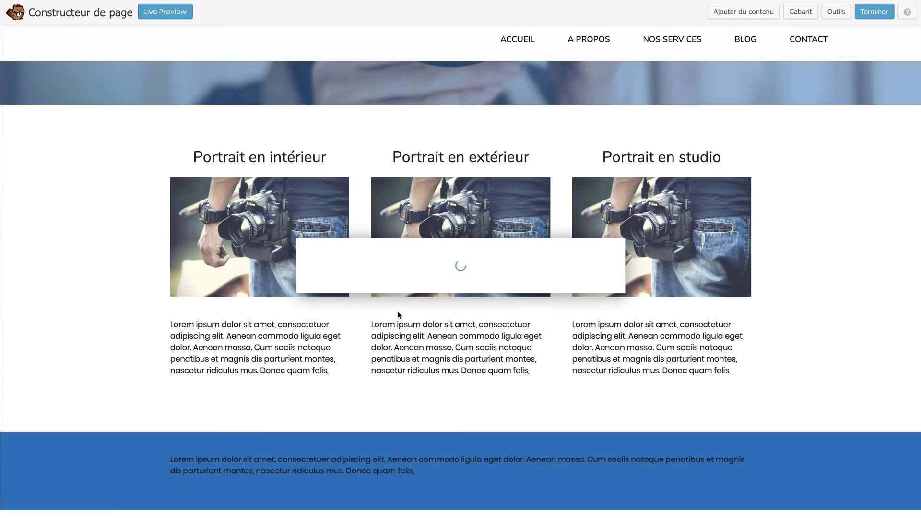
{"action": "triple_click", "coordinate": [425, 281]}
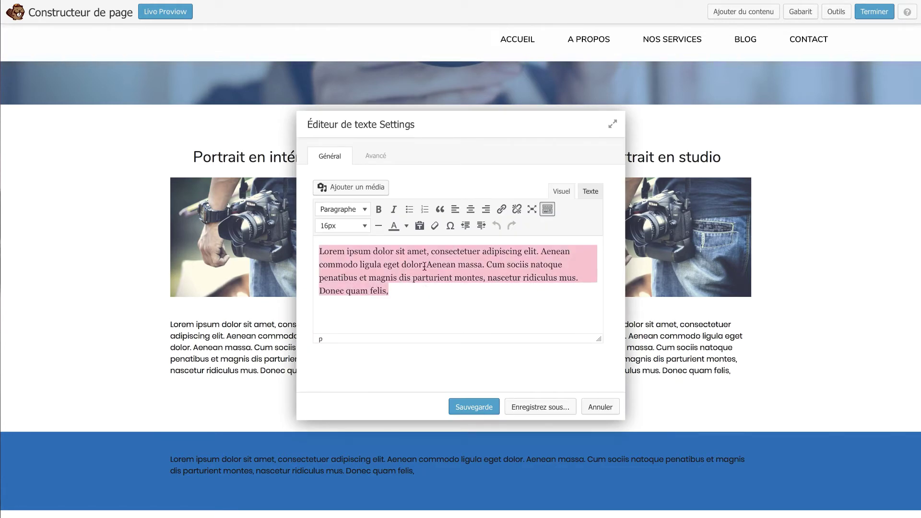
{"action": "left_click", "coordinate": [406, 225]}
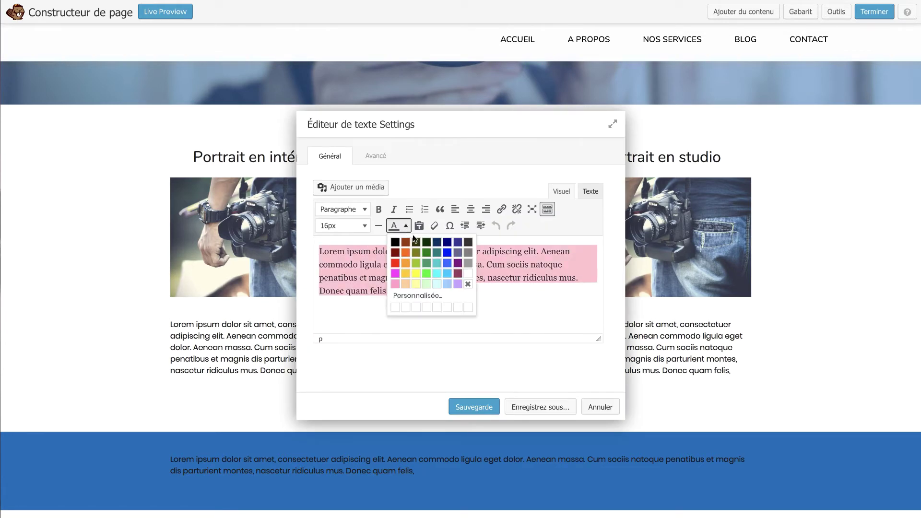
{"action": "left_click", "coordinate": [468, 275]}
{"action": "left_click", "coordinate": [473, 406]}
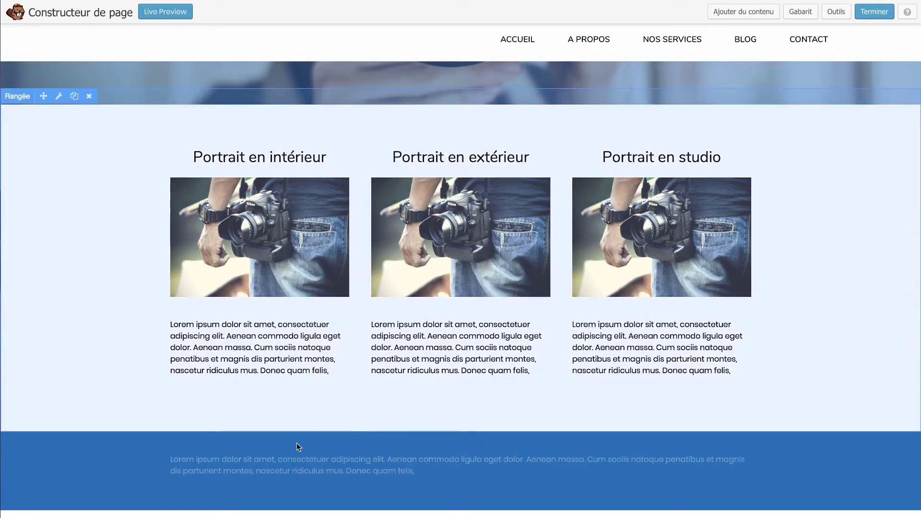
Step: Set the blue row's top and bottom padding to 40 px and save the row settings
{"action": "left_click", "coordinate": [59, 425]}
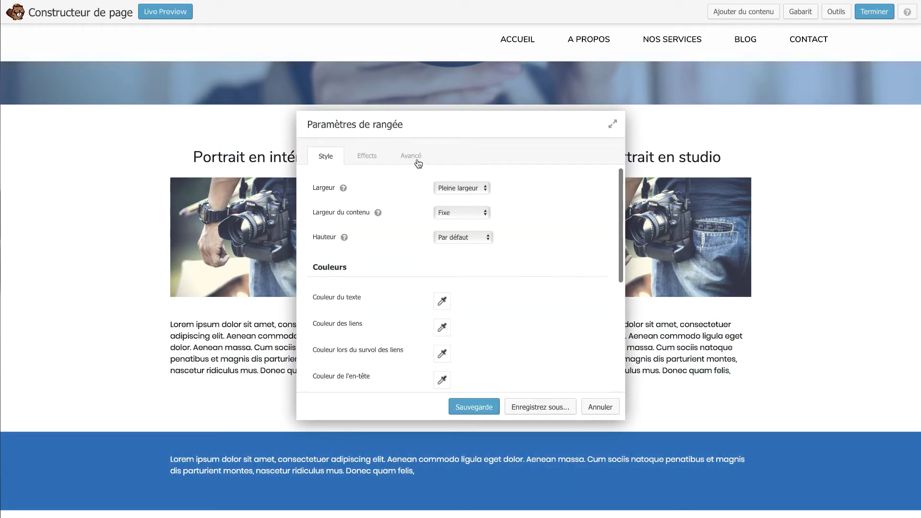
{"action": "left_click", "coordinate": [417, 162]}
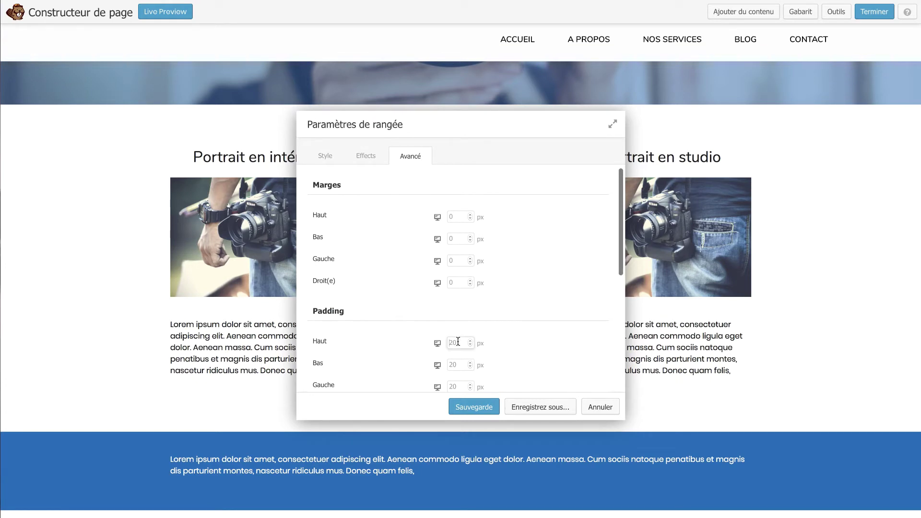
{"action": "type", "text": "40"}
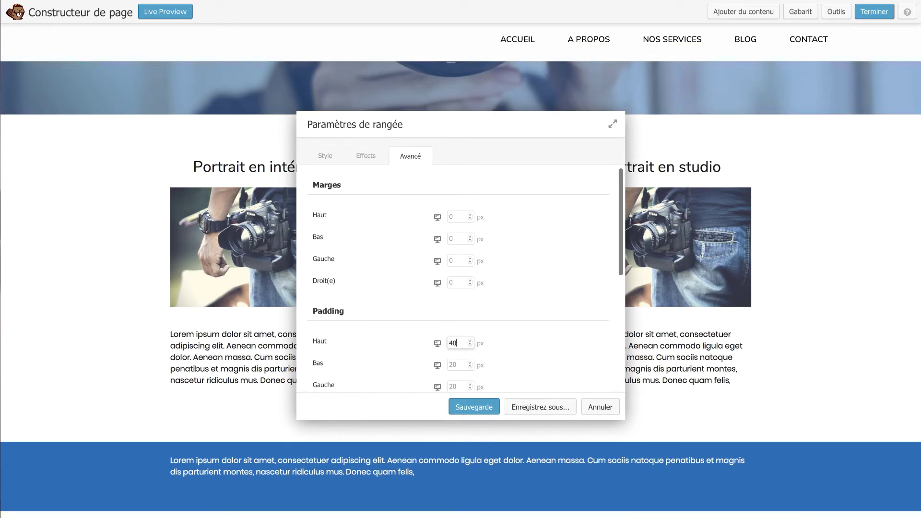
{"action": "key", "text": "Tab"}
{"action": "type", "text": "40"}
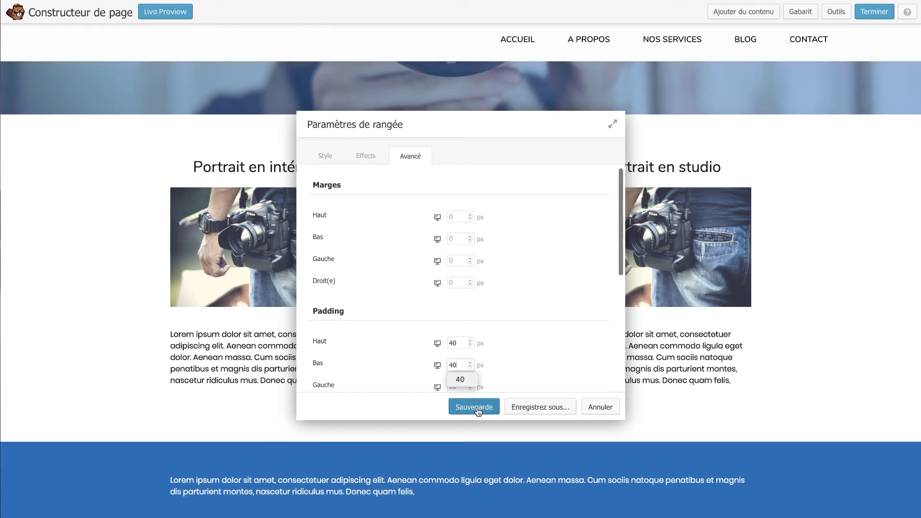
{"action": "left_click", "coordinate": [477, 407]}
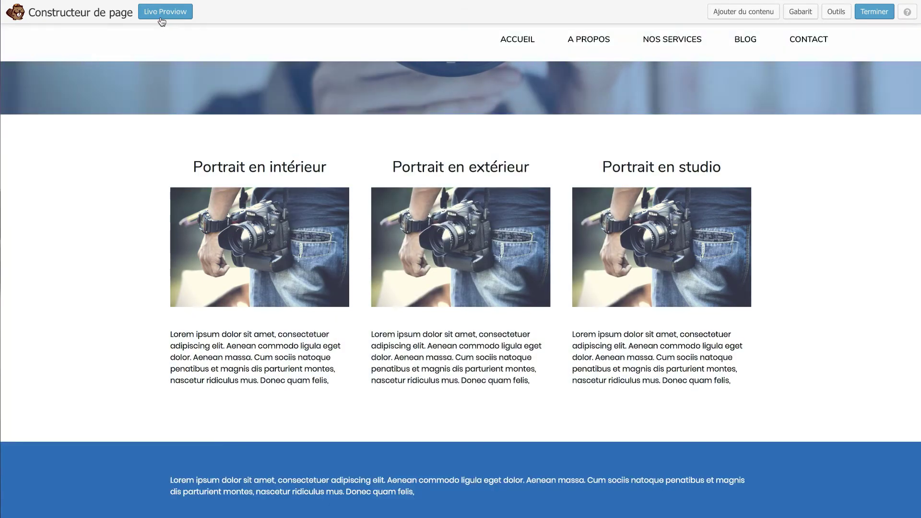
Step: Preview the page live and review it from the photo banner down to the blue text row
{"action": "left_click", "coordinate": [161, 12]}
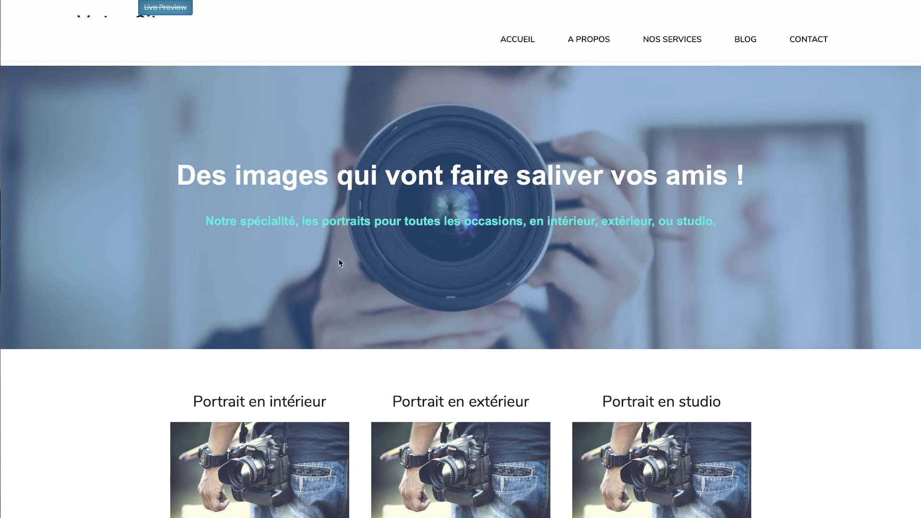
{"action": "scroll", "coordinate": [339, 258], "scroll_direction": "down", "scroll_amount": 1}
{"action": "scroll", "coordinate": [338, 259], "scroll_direction": "down", "scroll_amount": 2}
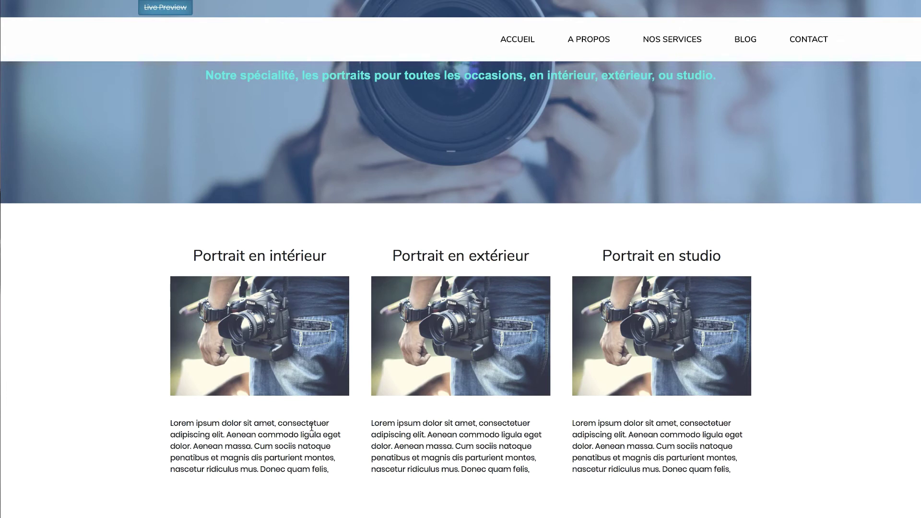
{"action": "scroll", "coordinate": [312, 427], "scroll_direction": "down", "scroll_amount": 3}
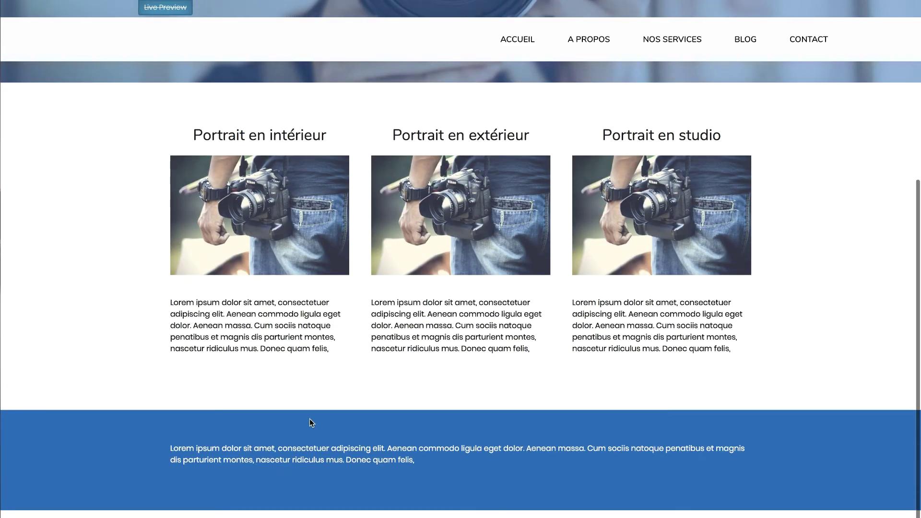
{"action": "scroll", "coordinate": [310, 423], "scroll_direction": "up", "scroll_amount": 3}
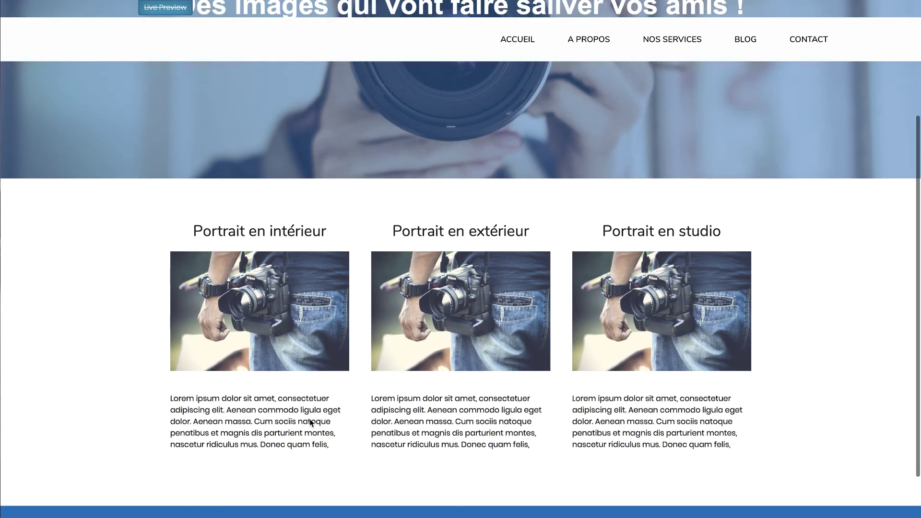
{"action": "scroll", "coordinate": [309, 421], "scroll_direction": "up", "scroll_amount": 4}
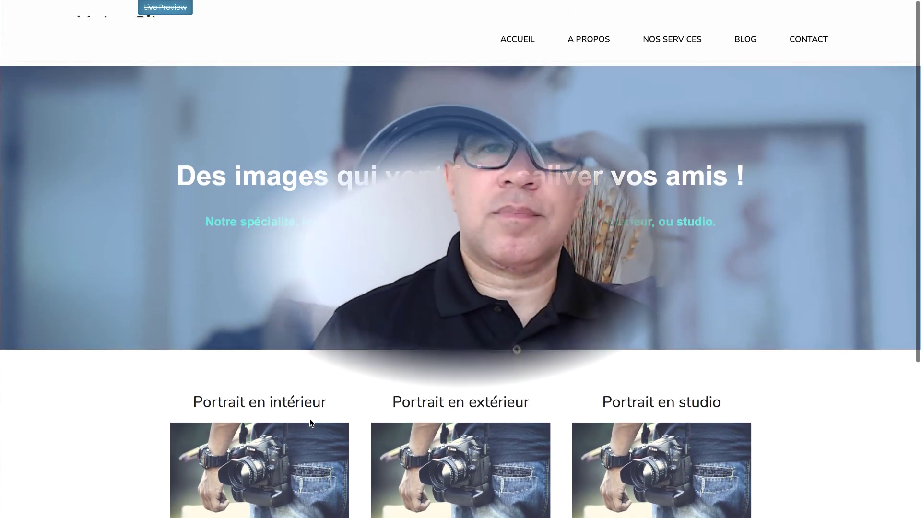